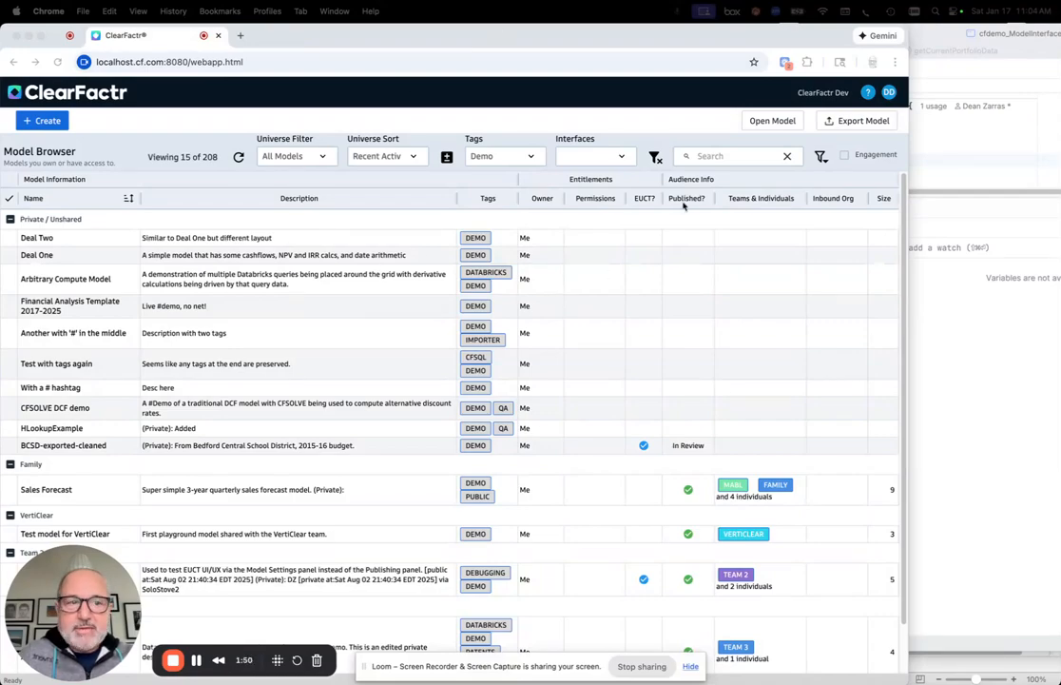
- Bring up the Java demo code in IntelliJ IDEA and the Deal3 workbook in Excel, and return to the ClearFactr model browser in Chrome
left_click(1002, 126)
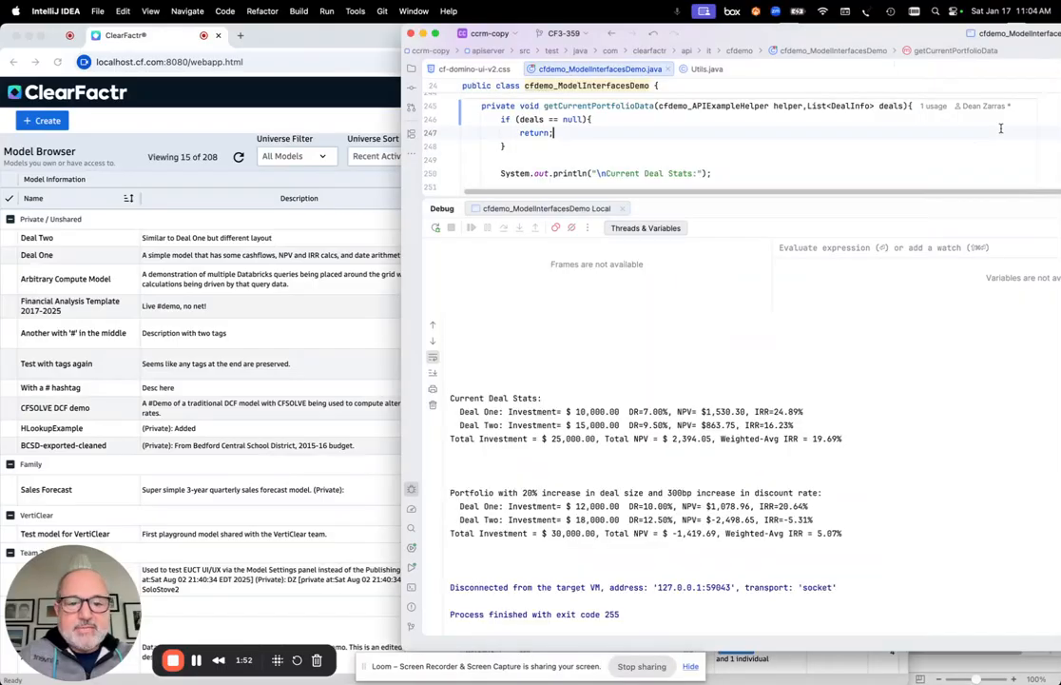
left_click(940, 667)
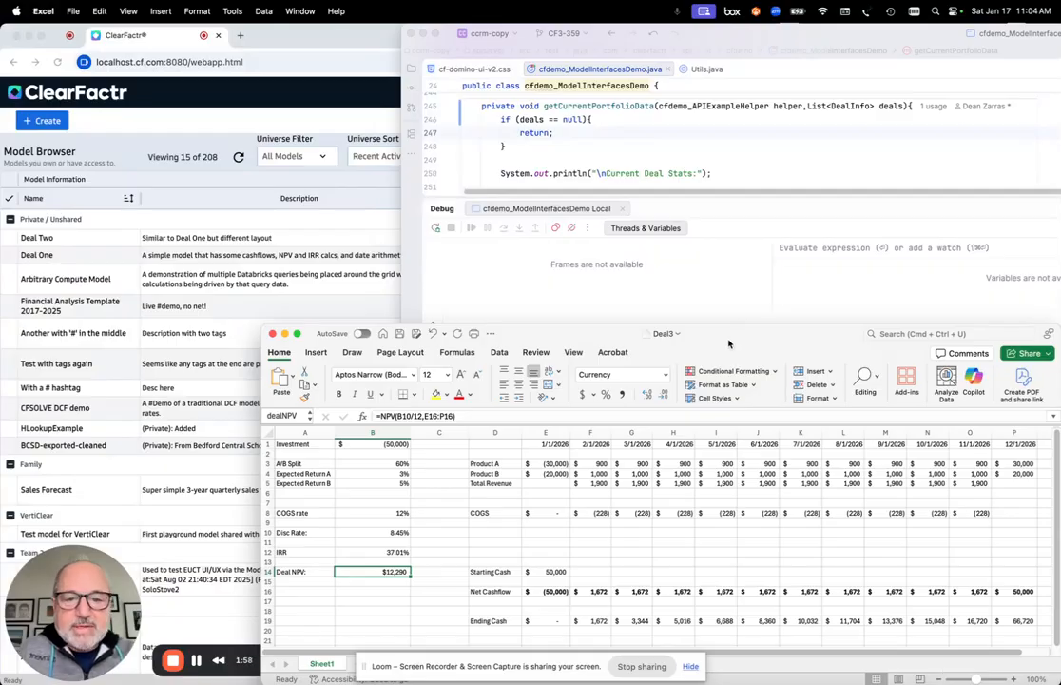
left_click(304, 40)
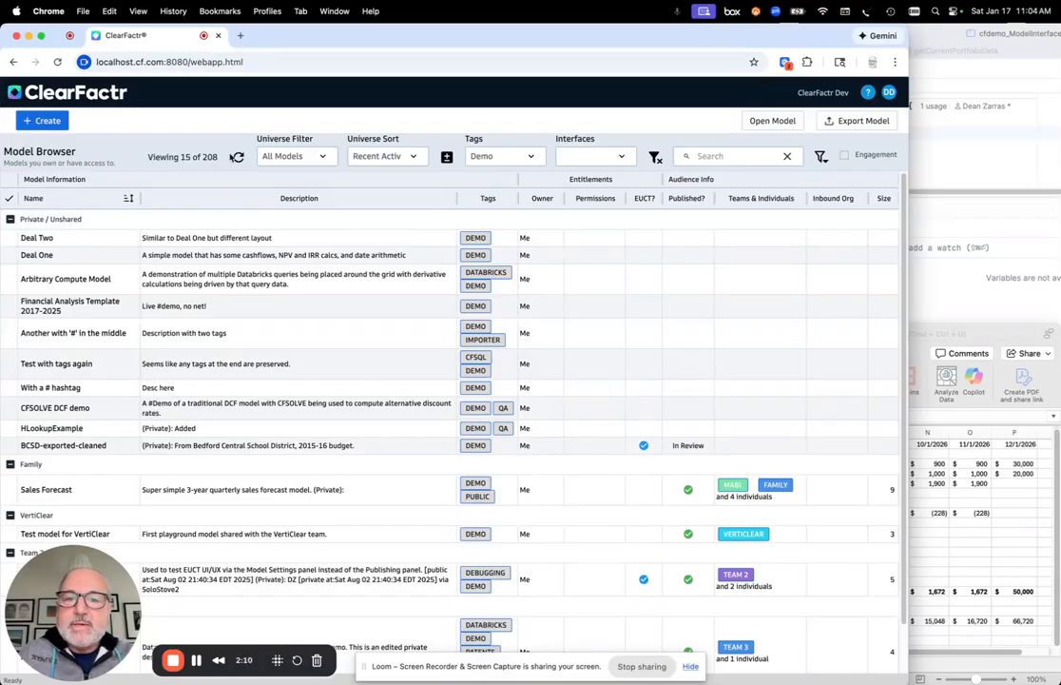
- Look over the available tags, keeping Demo selected, and filter the models by the DealSensitivities interface
left_click(532, 160)
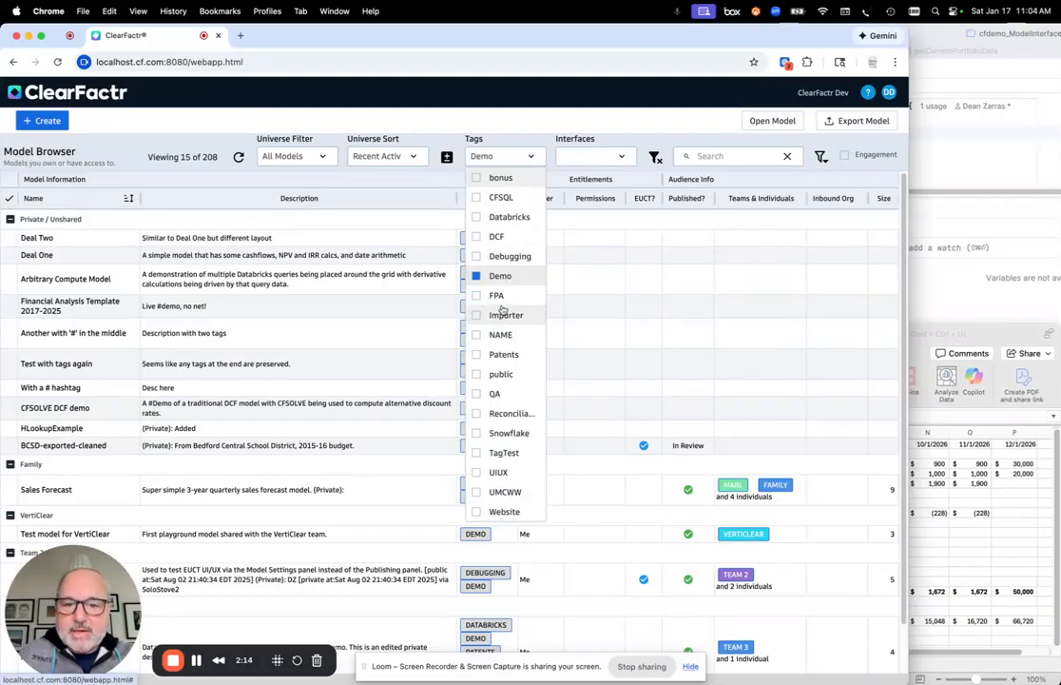
key("Escape")
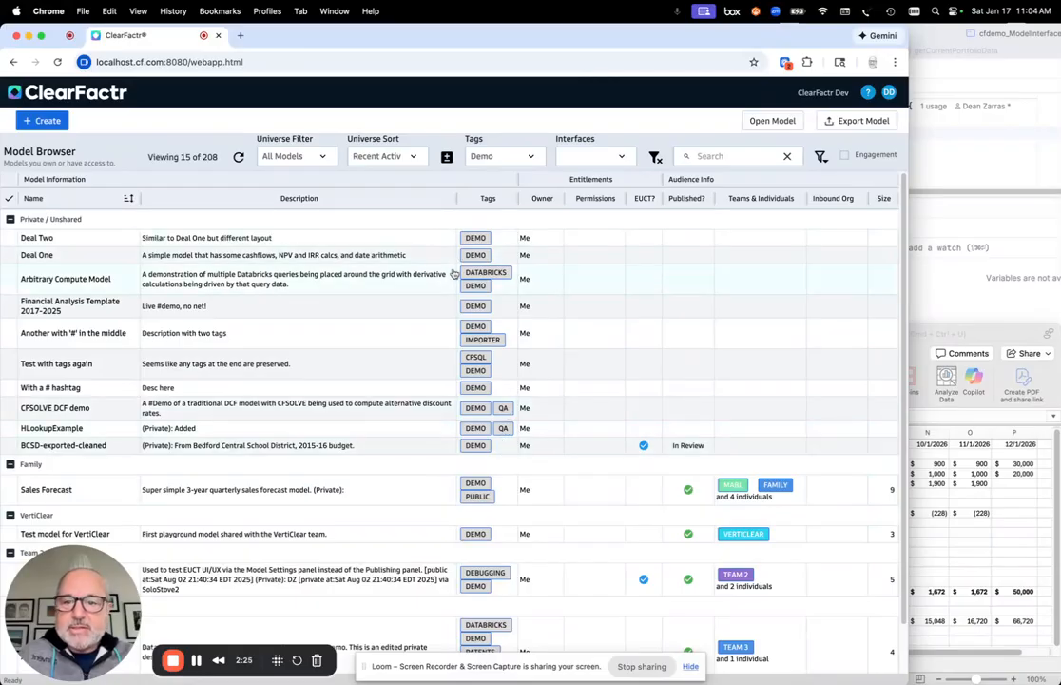
left_click(625, 158)
left_click(566, 179)
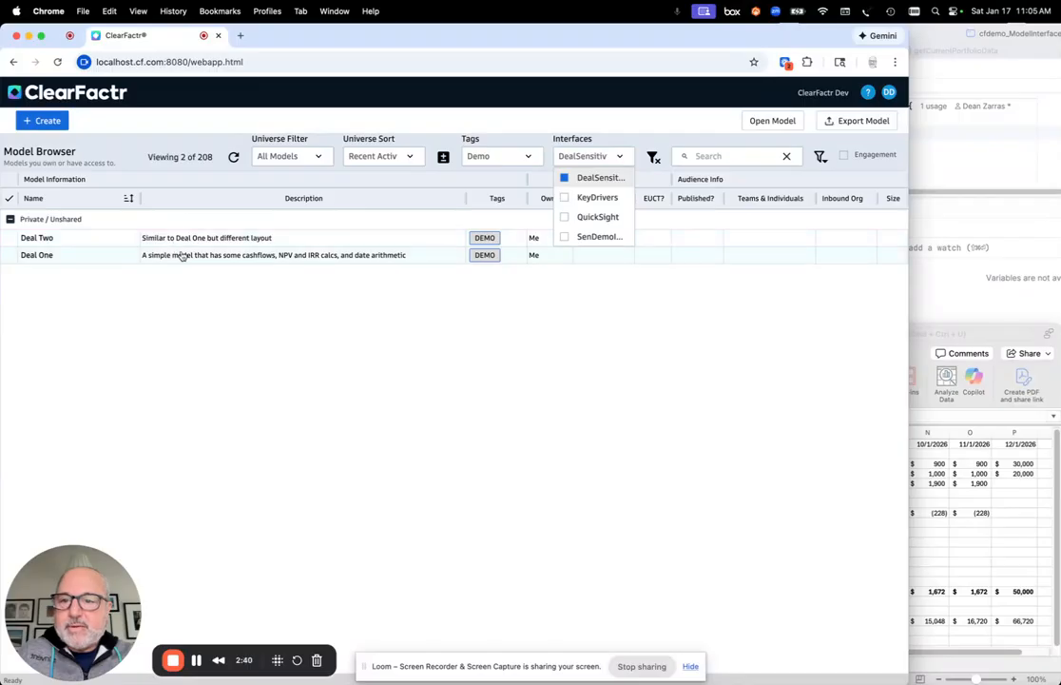
- Review the DealSensitivities interface's components and their input and output permissions in the Model Interface Editor, and close it without changes
left_click(59, 121)
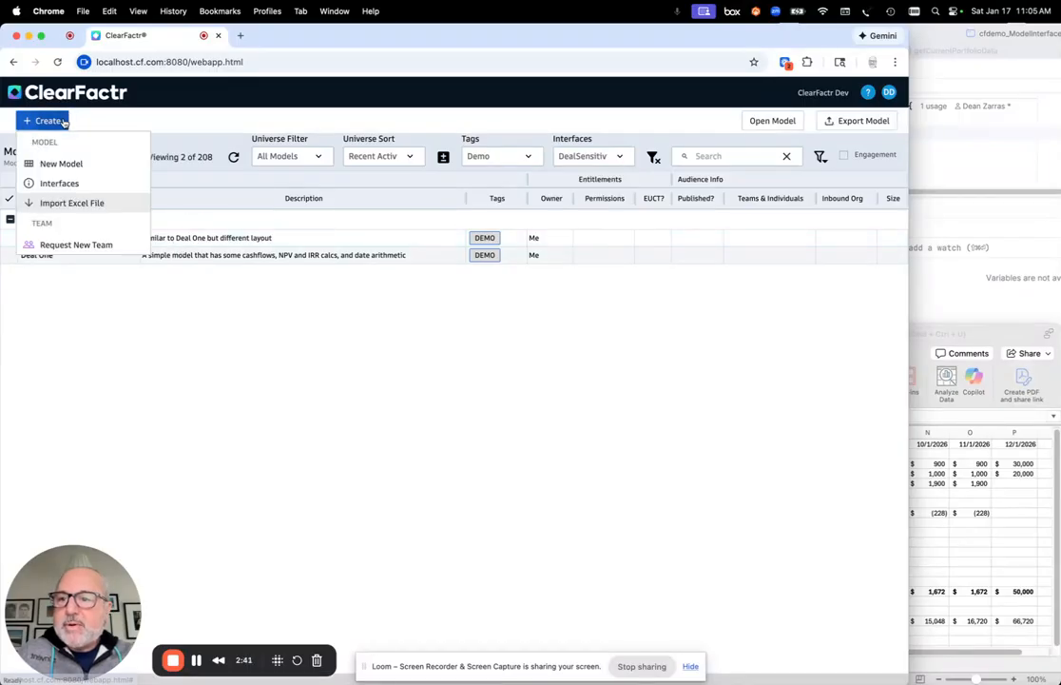
left_click(76, 183)
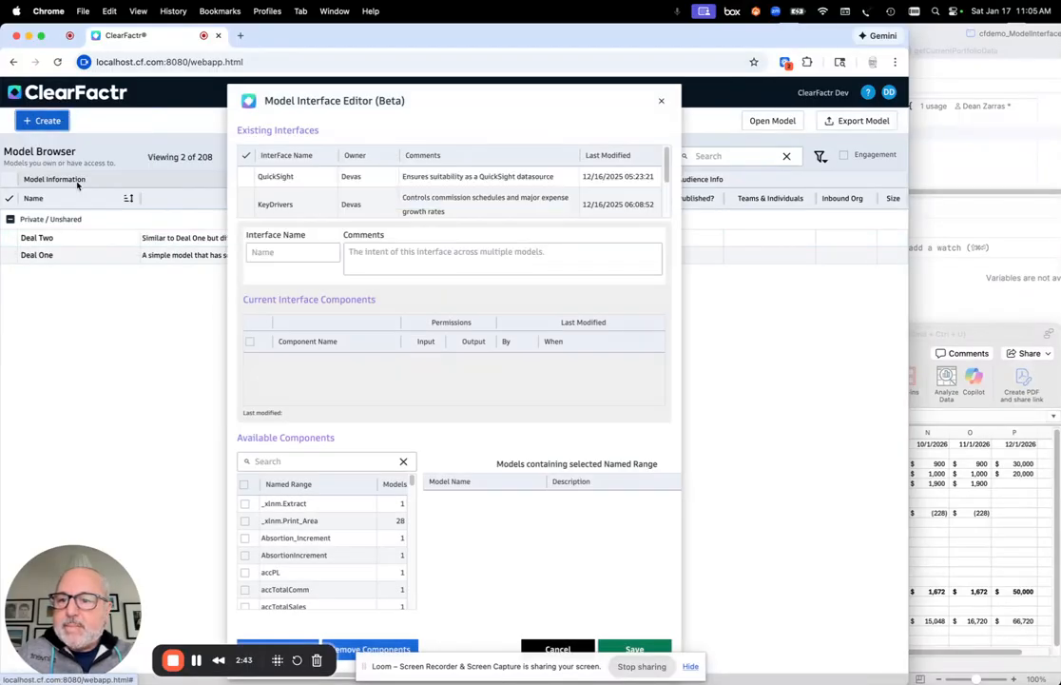
scroll(286, 166, "down", 2)
left_click(311, 195)
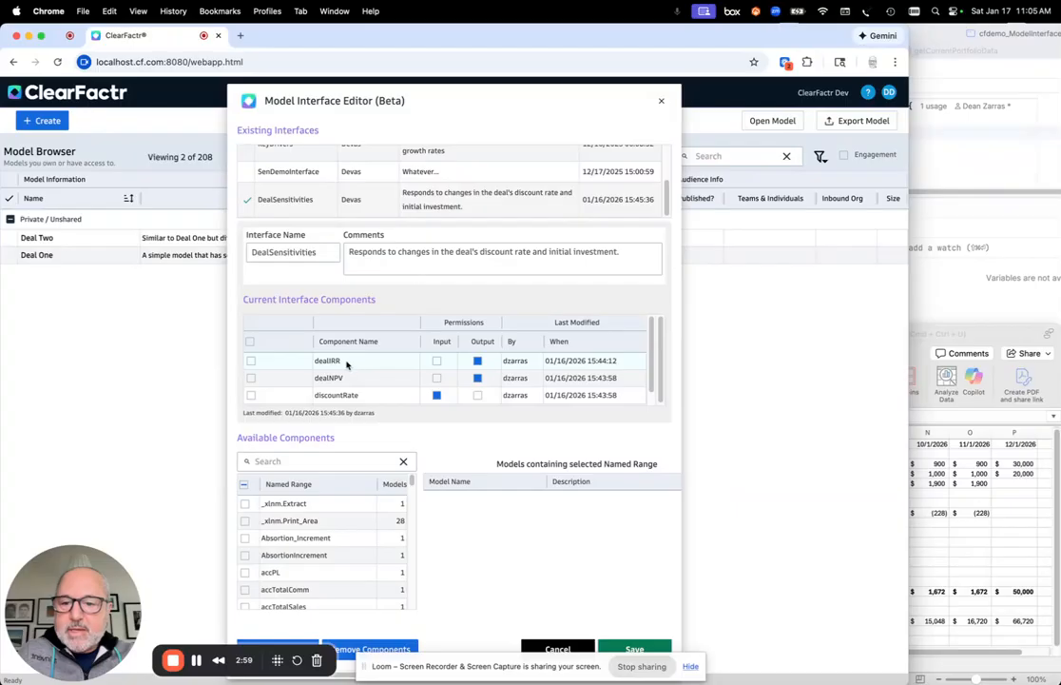
scroll(344, 382, "down", 1)
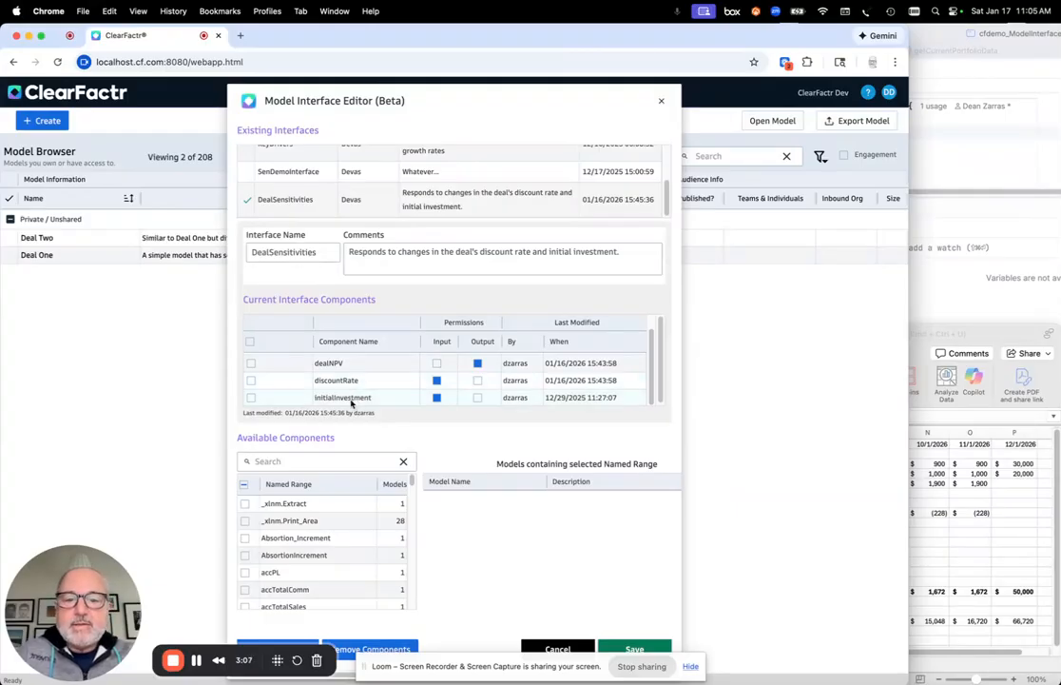
left_click(661, 101)
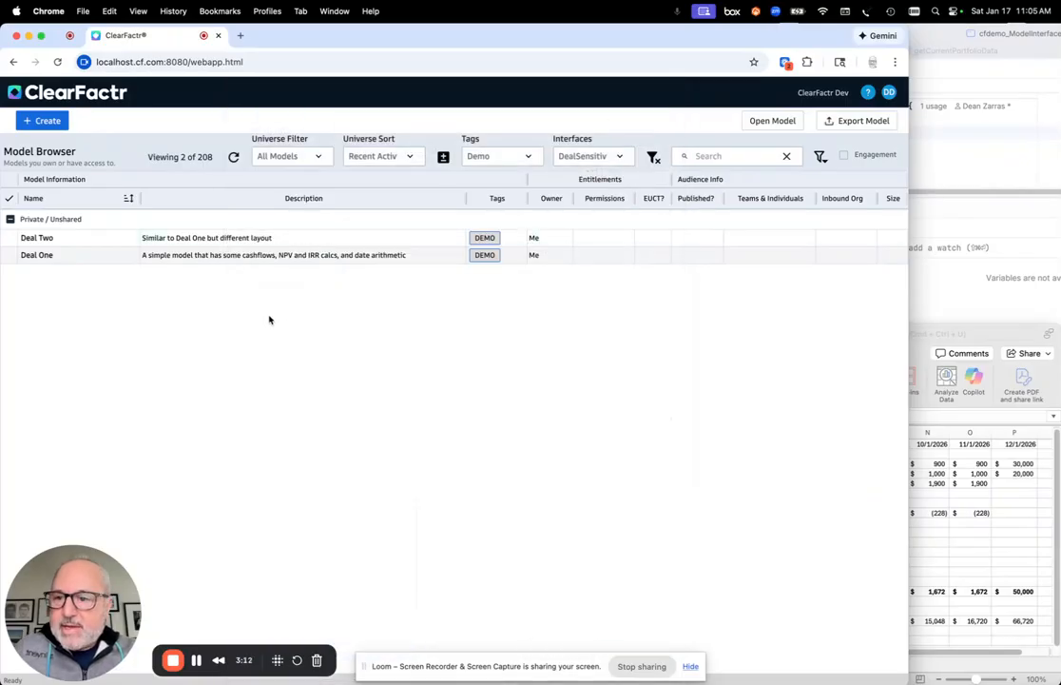
- Open the Deal One model and use Function Finder to list the cells that use the NPV function
left_click(240, 258)
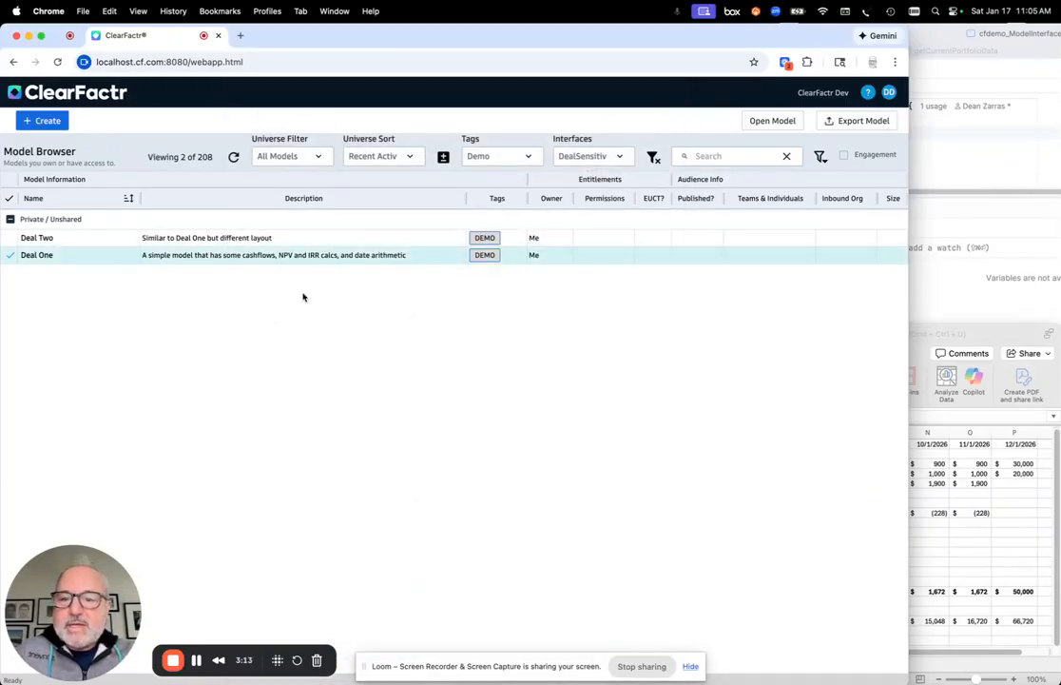
left_click(773, 122)
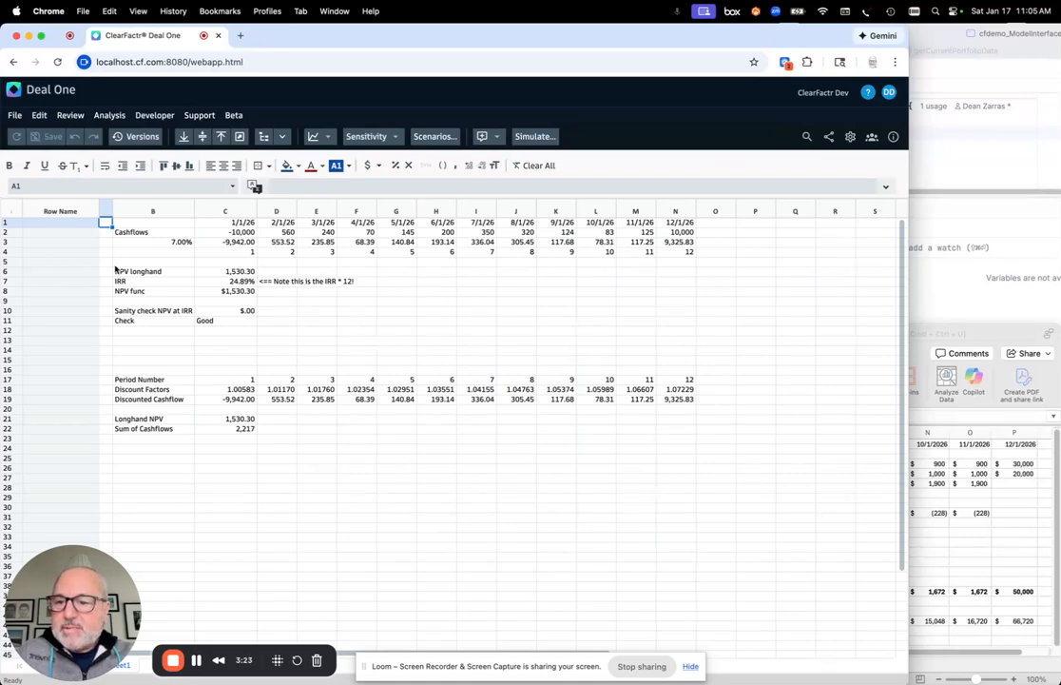
left_click(69, 115)
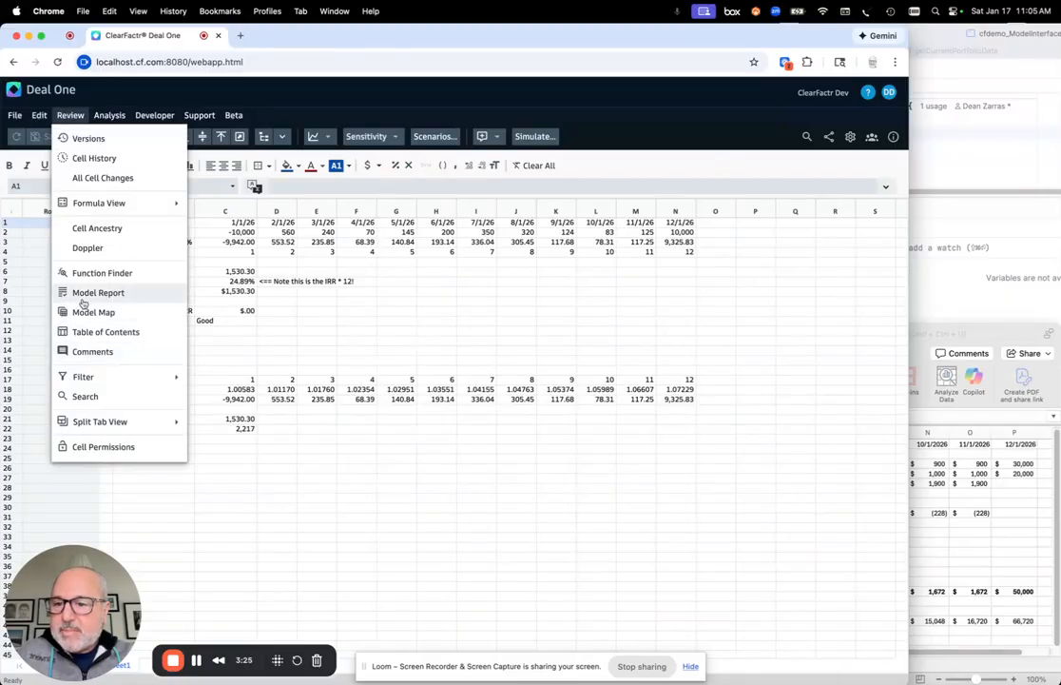
left_click(100, 273)
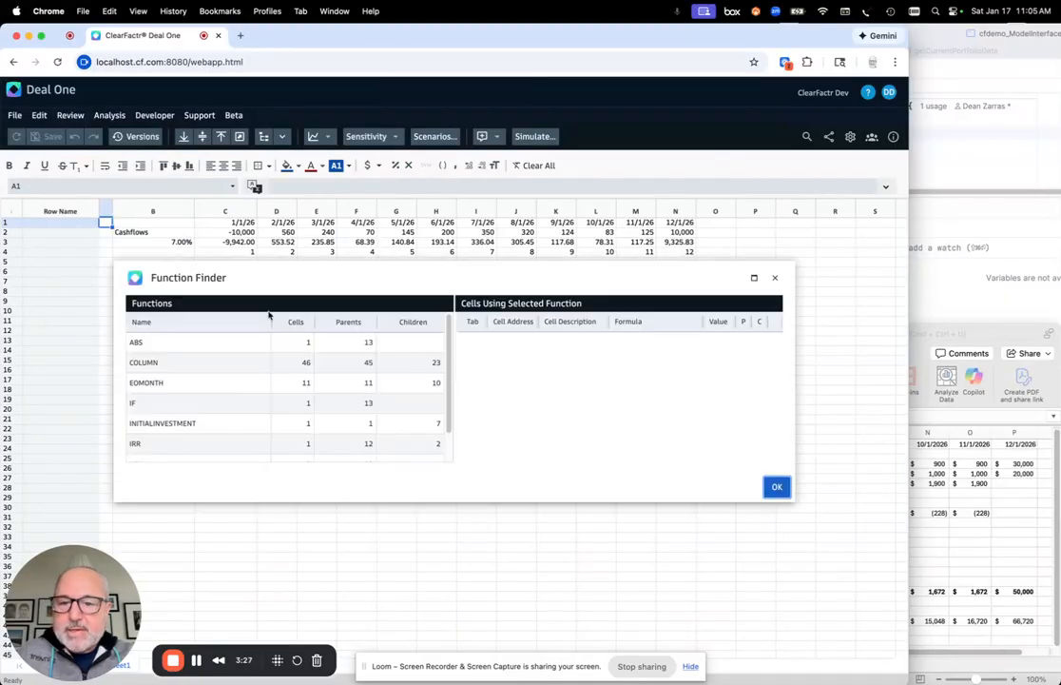
left_click_drag(319, 277, 423, 399)
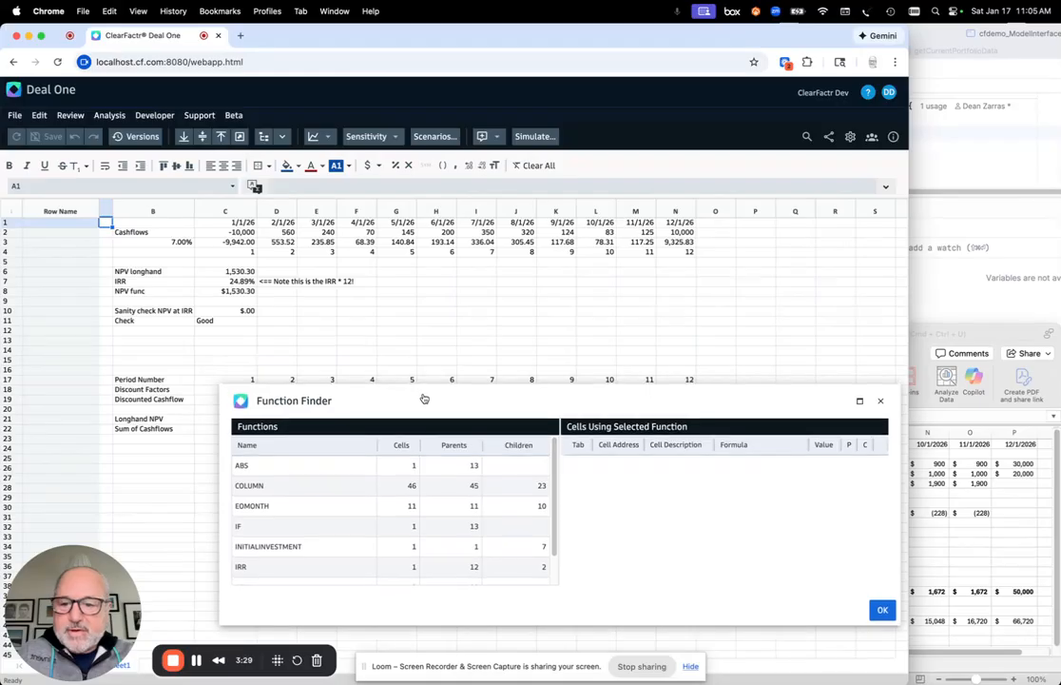
scroll(337, 515, "down", 2)
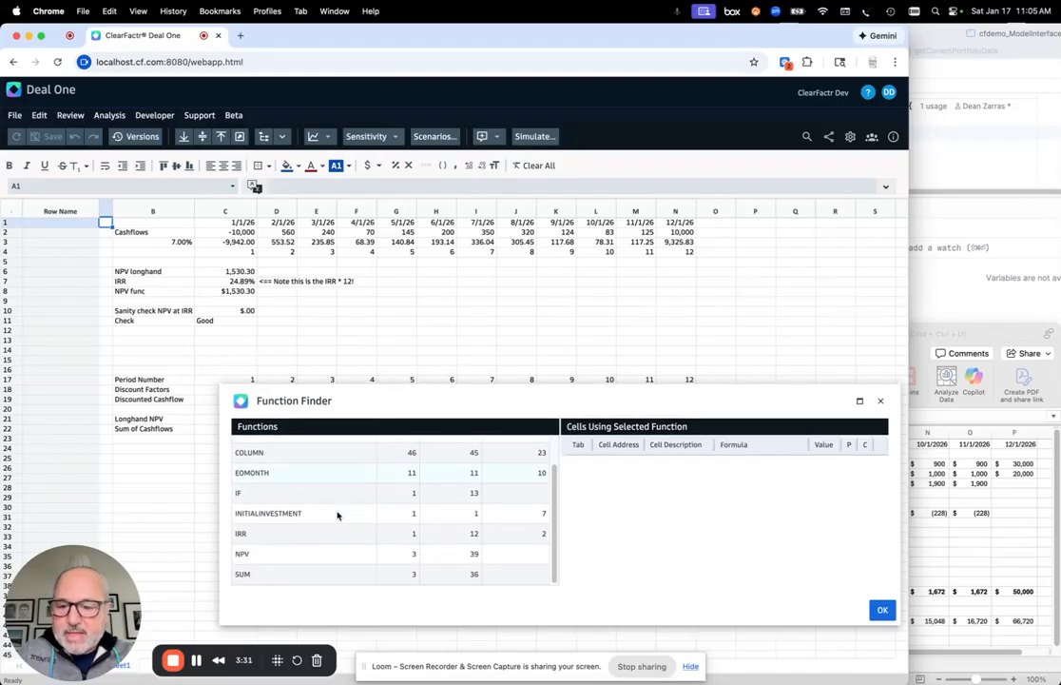
left_click(284, 552)
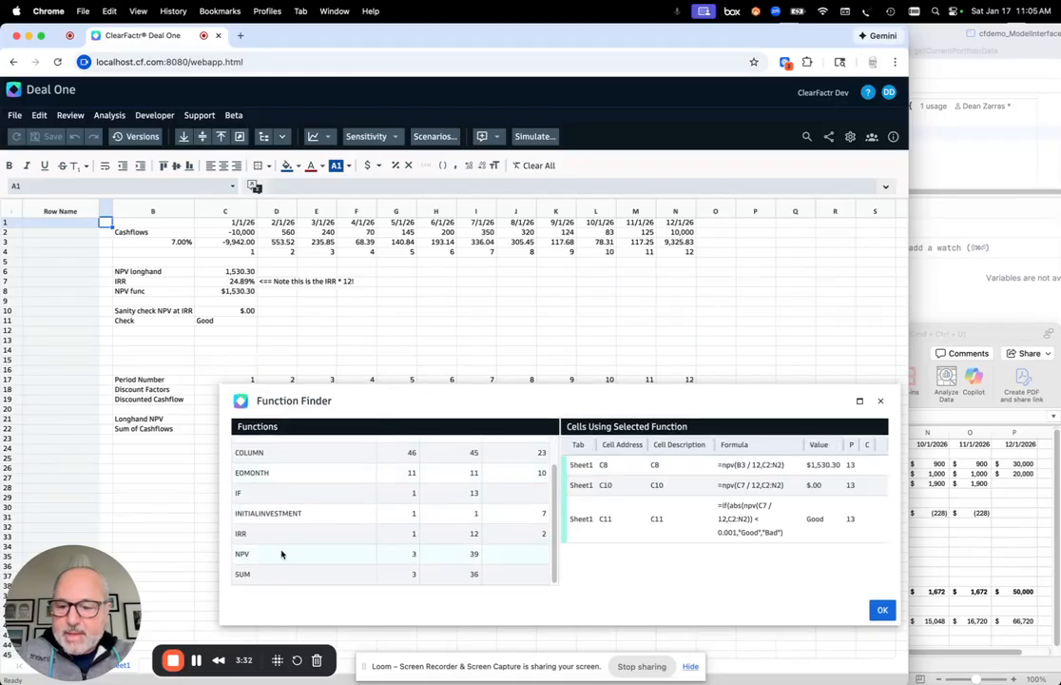
- Inspect the NPV formulas in cells C8, C10 and C11 from the results, and close Function Finder
left_click(677, 467)
left_click(666, 487)
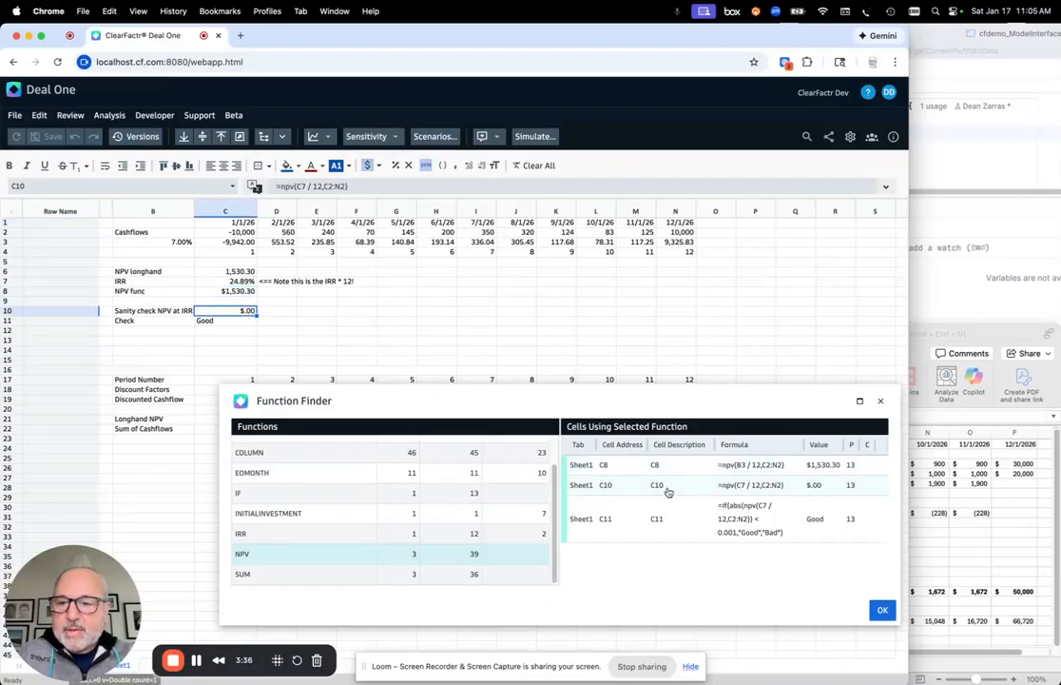
left_click(681, 522)
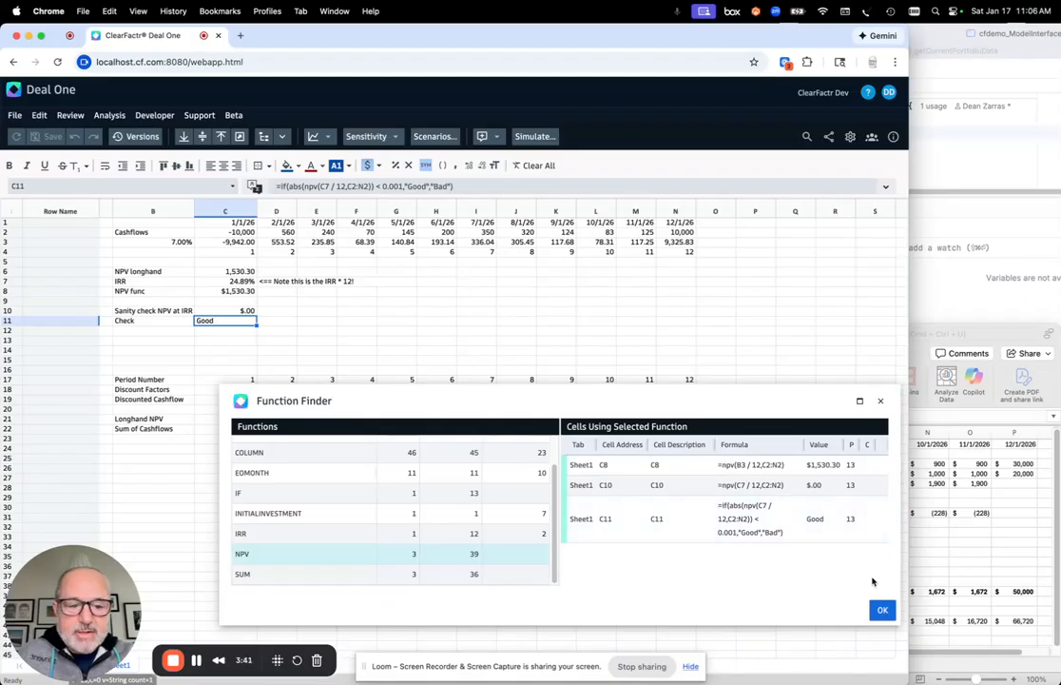
left_click(881, 611)
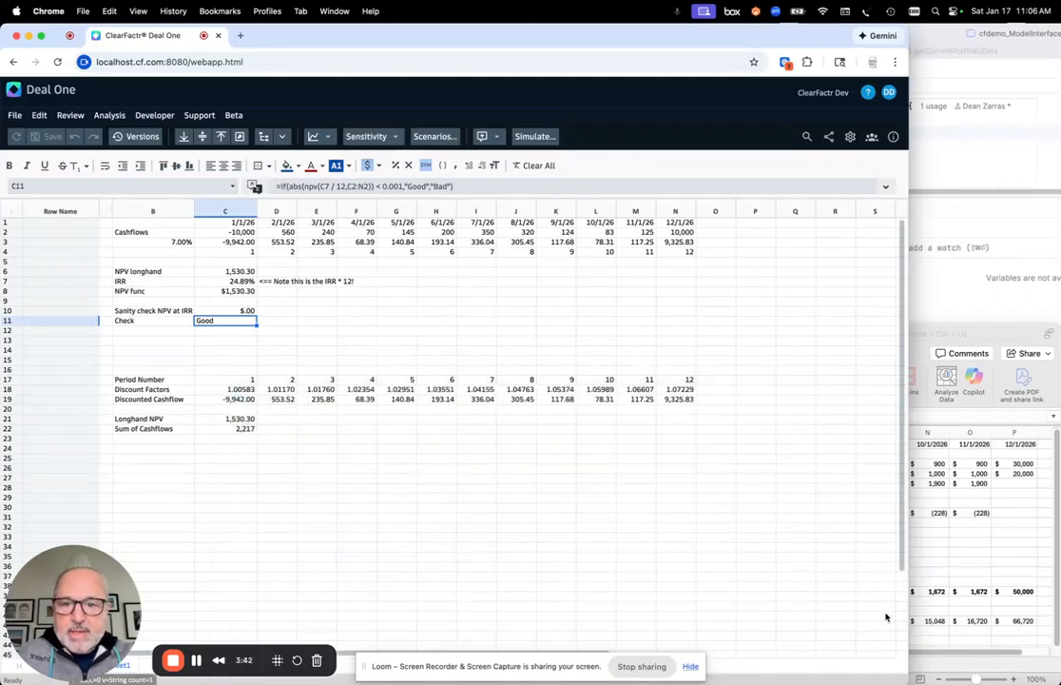
- Open the Deal Two model, inspect its discount rate, IRR, deal NPV and initial investment cells, and return to the model browser
left_click(12, 93)
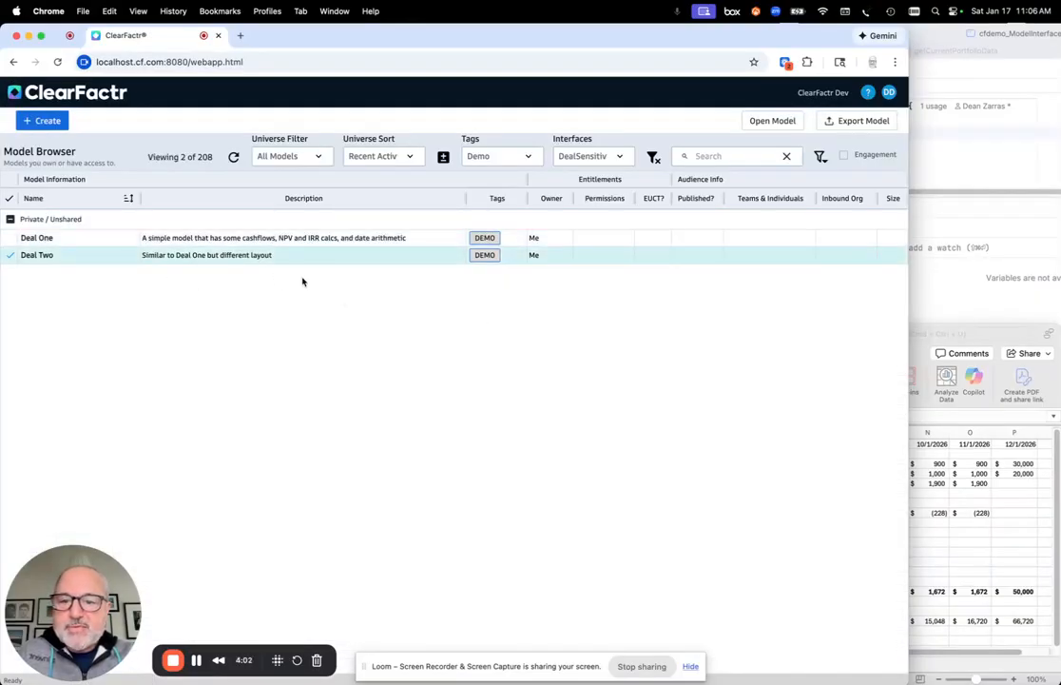
left_click(767, 122)
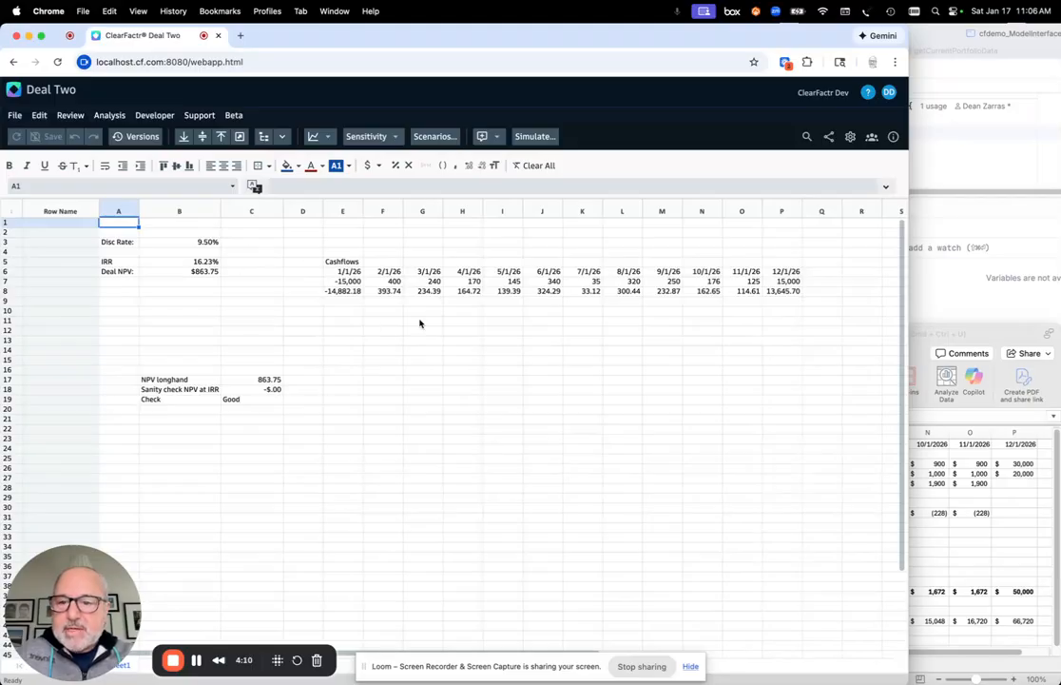
left_click(199, 242)
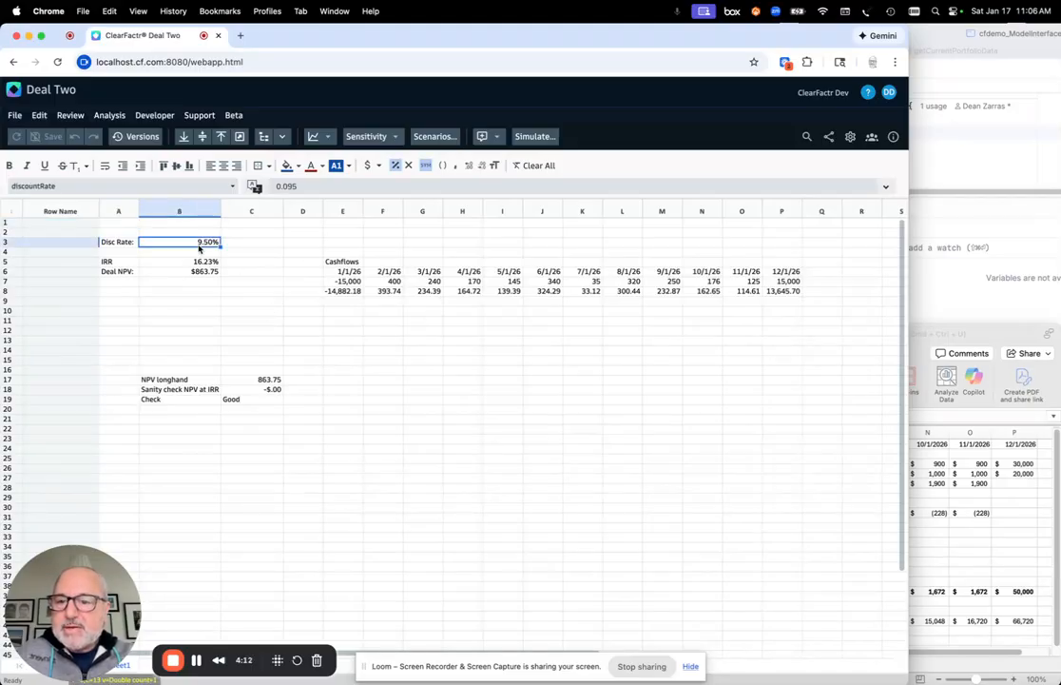
left_click(192, 265)
left_click(195, 271)
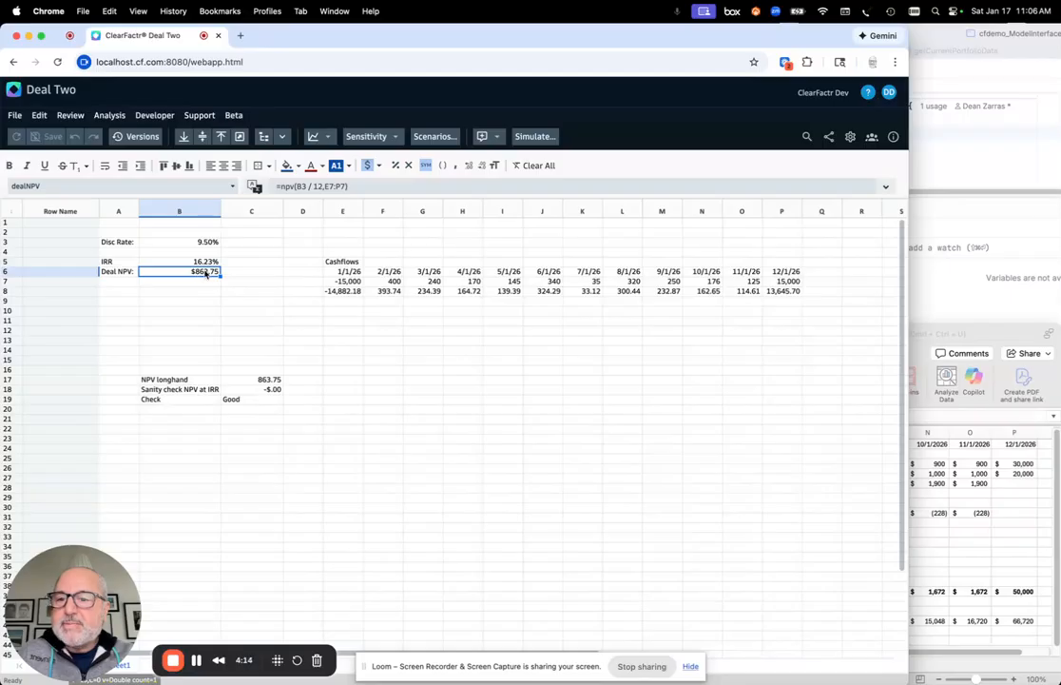
left_click(346, 281)
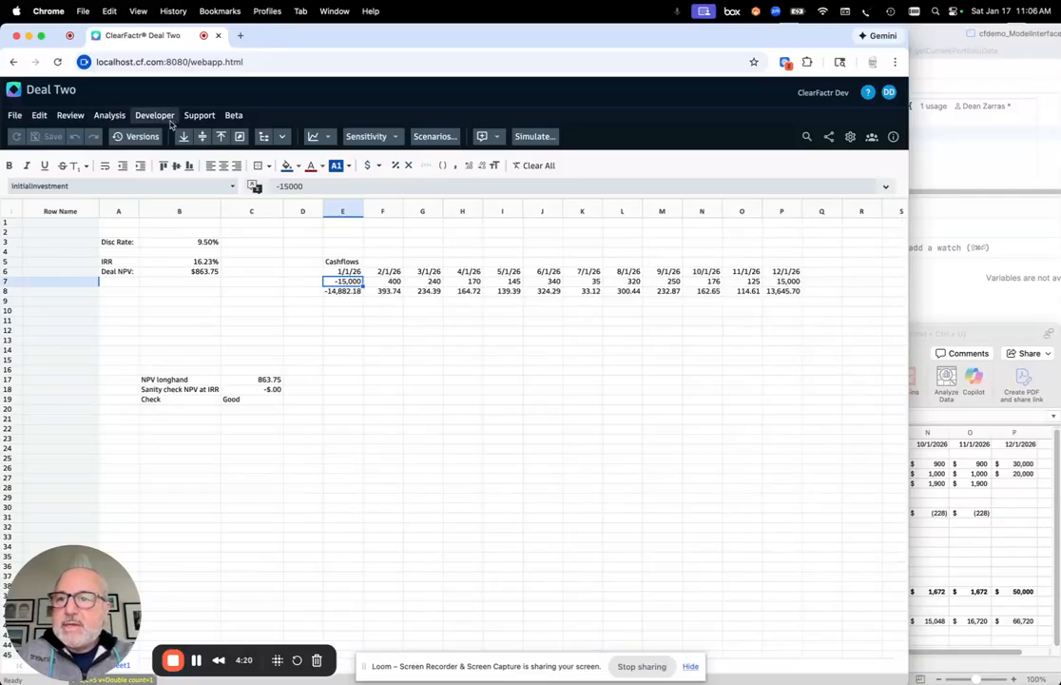
left_click(15, 95)
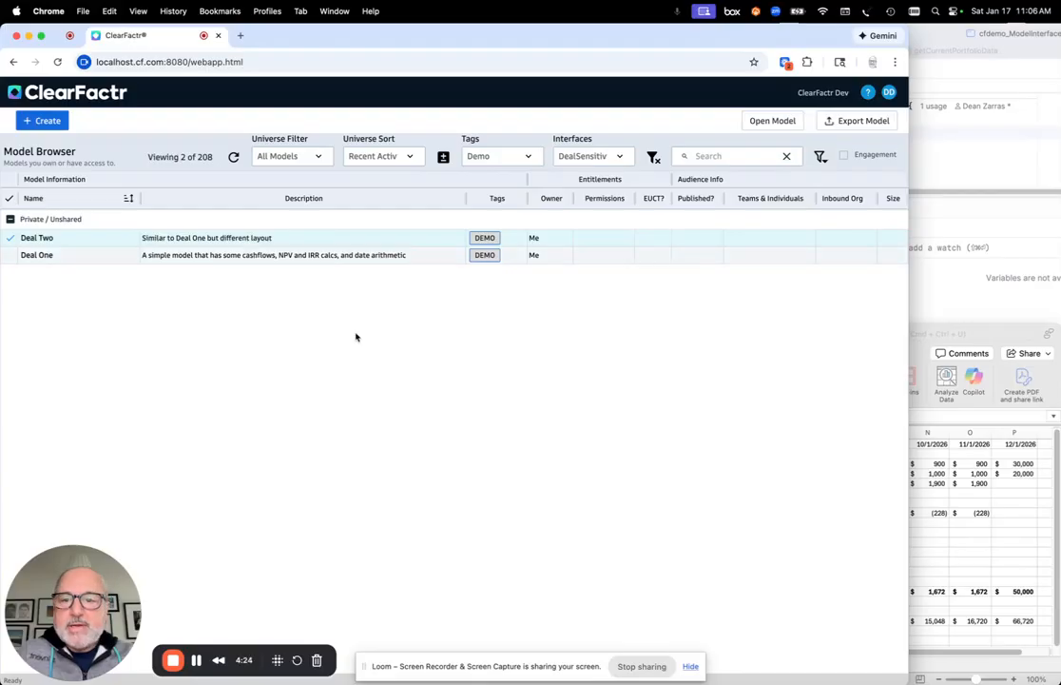
- Switch to IntelliJ IDEA, rerun cfdemo_ModelInterfacesDemo in debug mode, and look at the getCurrentPortfolioData method
left_click(971, 161)
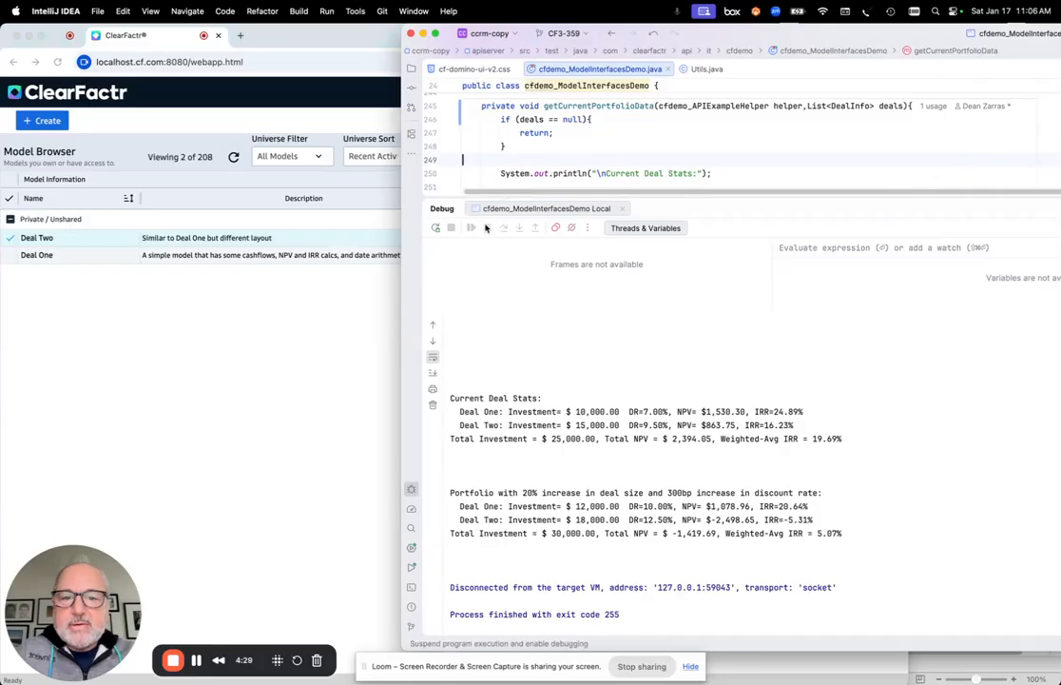
left_click(435, 228)
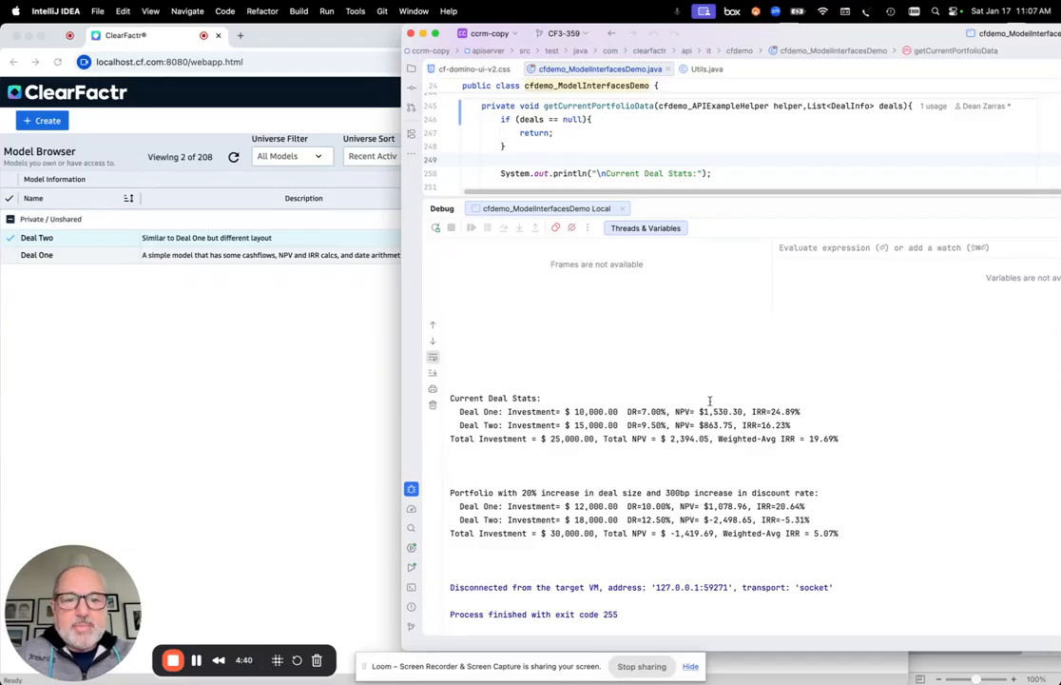
scroll(663, 131, "down", 3)
scroll(664, 130, "up", 2)
scroll(665, 131, "up", 2)
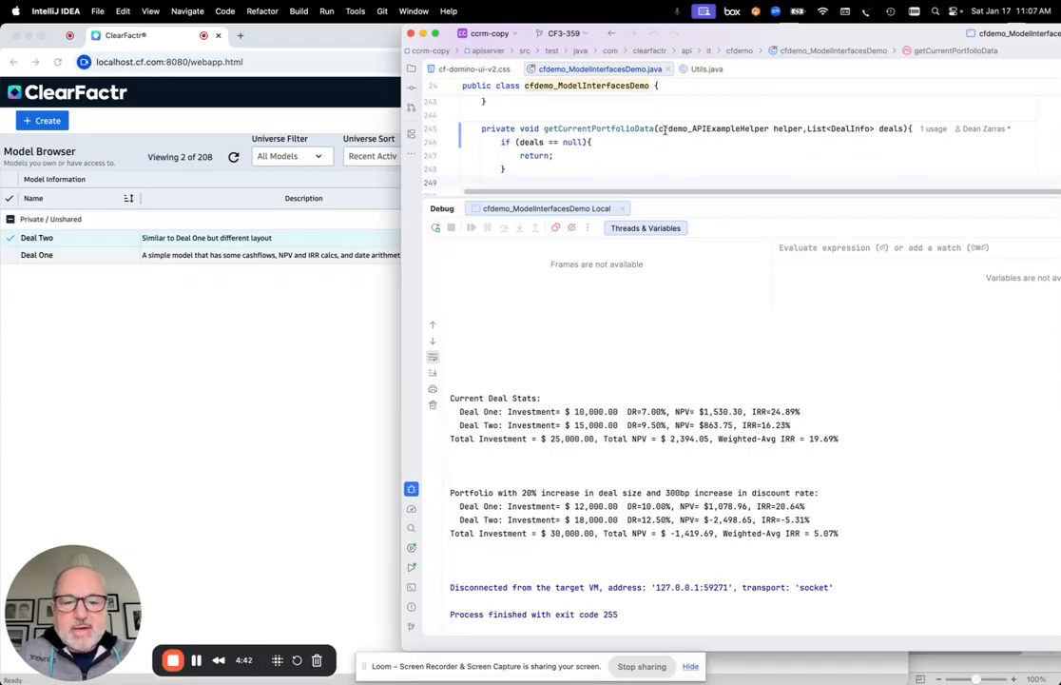
- Examine the Current Deal Stats in the console output, highlighting both deals and Deal One's investment, NPV and IRR
left_click_drag(450, 398, 811, 418)
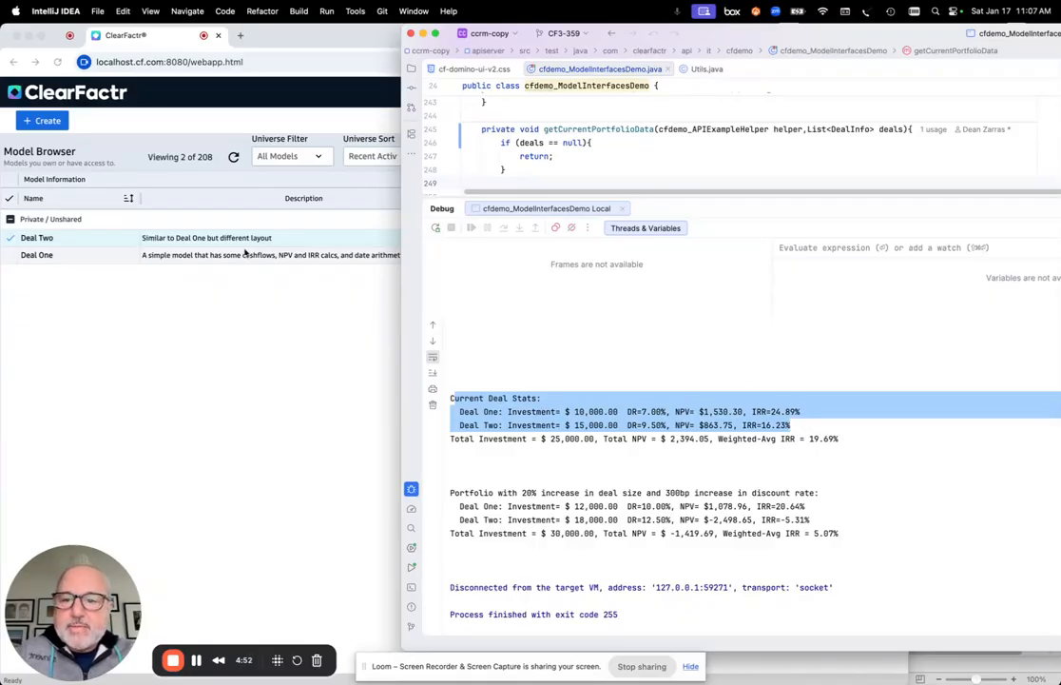
left_click(616, 401)
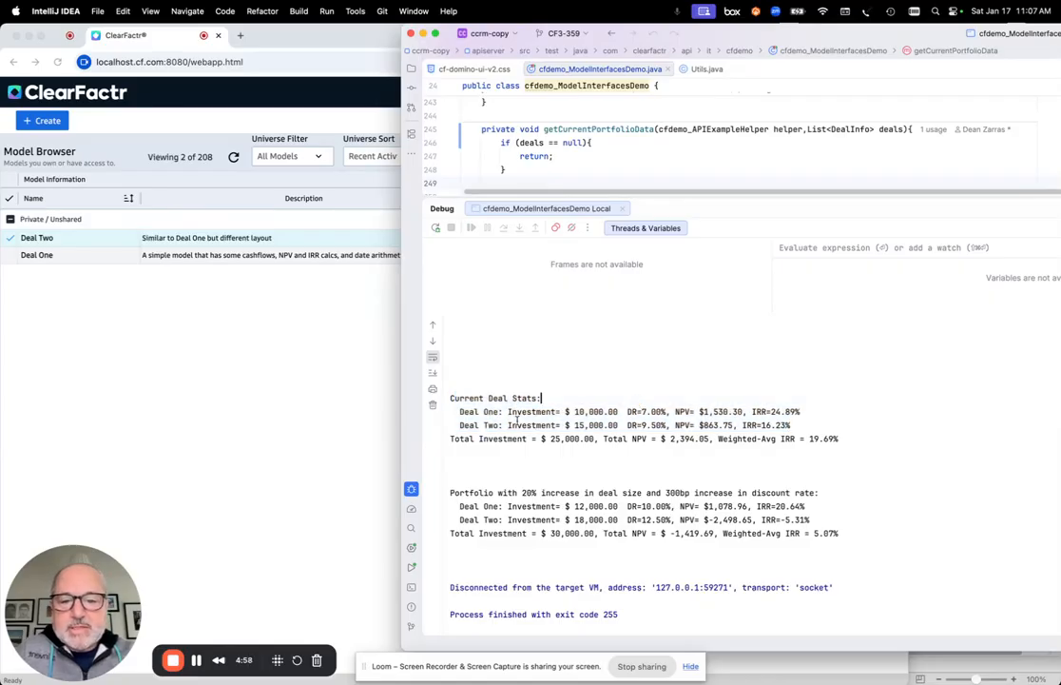
left_click_drag(568, 411, 632, 414)
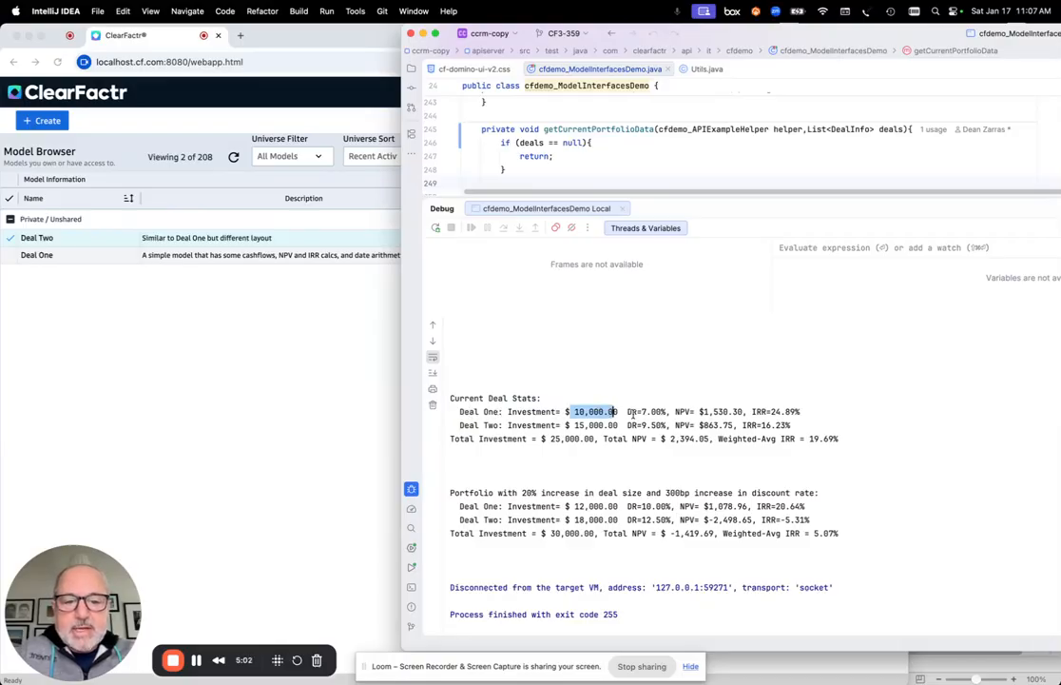
left_click(632, 412)
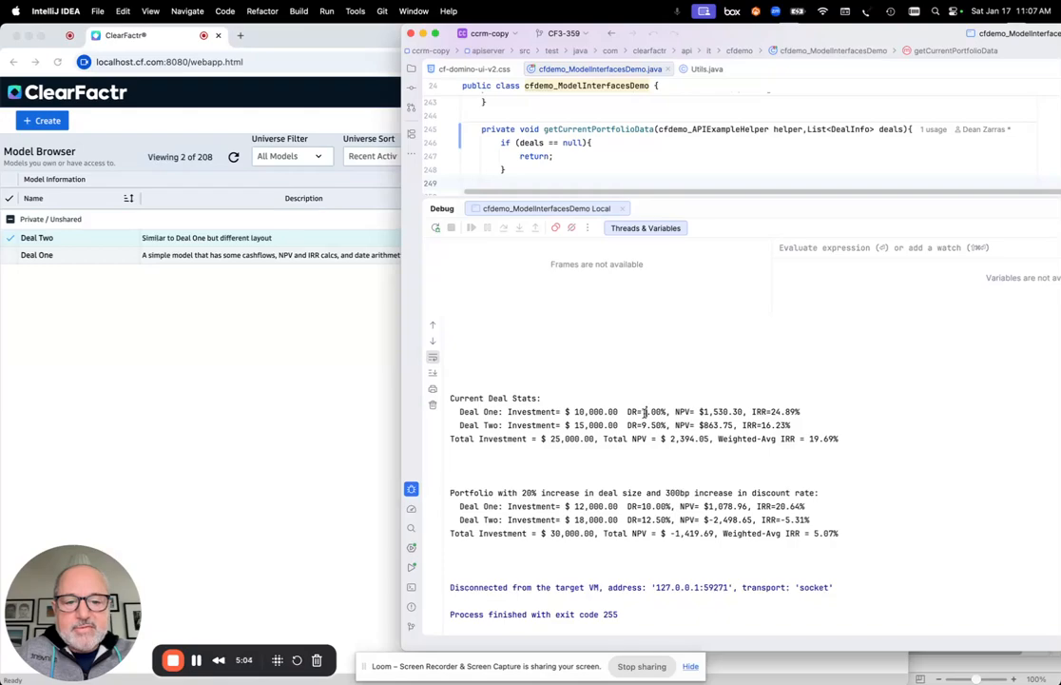
left_click_drag(675, 412, 804, 407)
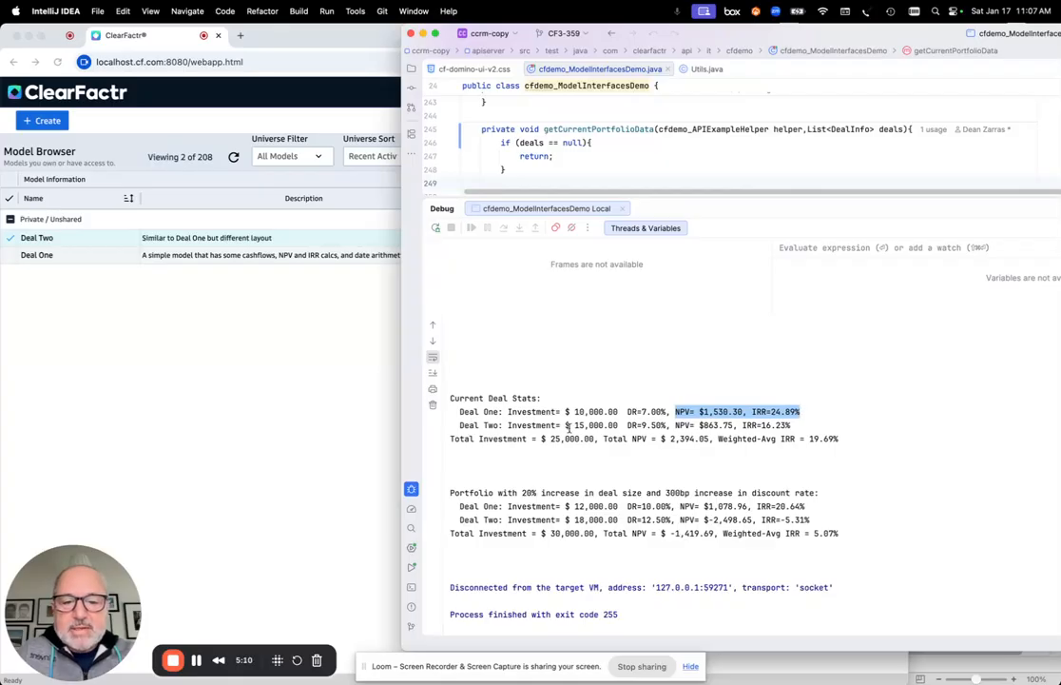
- Examine Deal Two's figures and the portfolio totals line in the Current Deal Stats output, highlighting the weighted-average IRR
left_click_drag(574, 425, 604, 430)
left_click_drag(685, 425, 689, 425)
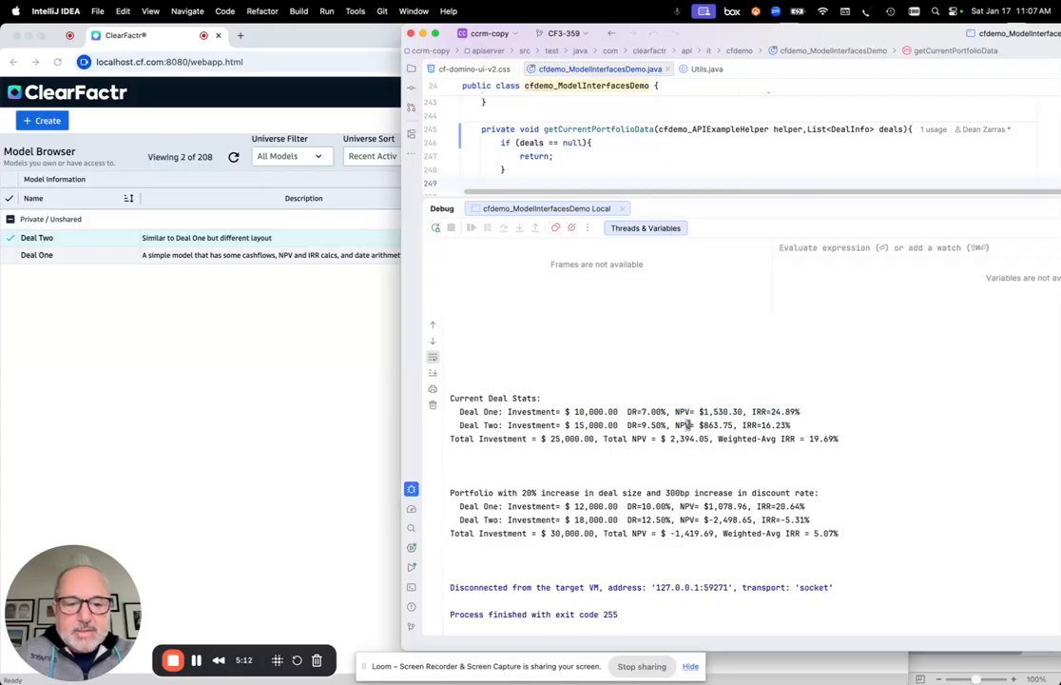
left_click_drag(535, 442, 453, 440)
triple_click(510, 441)
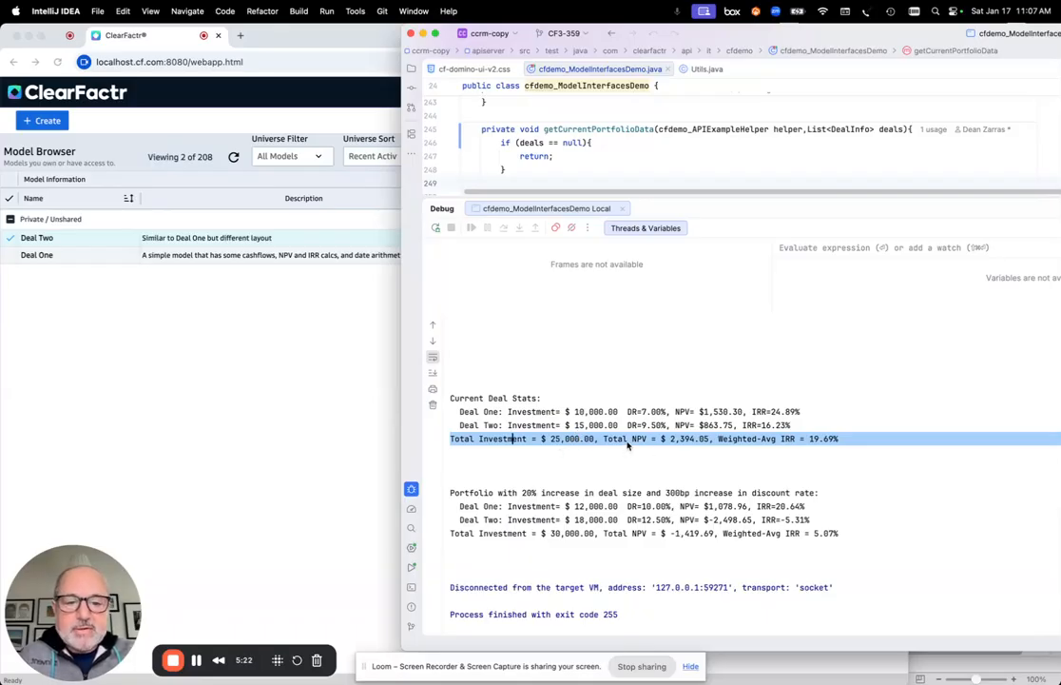
left_click(714, 441)
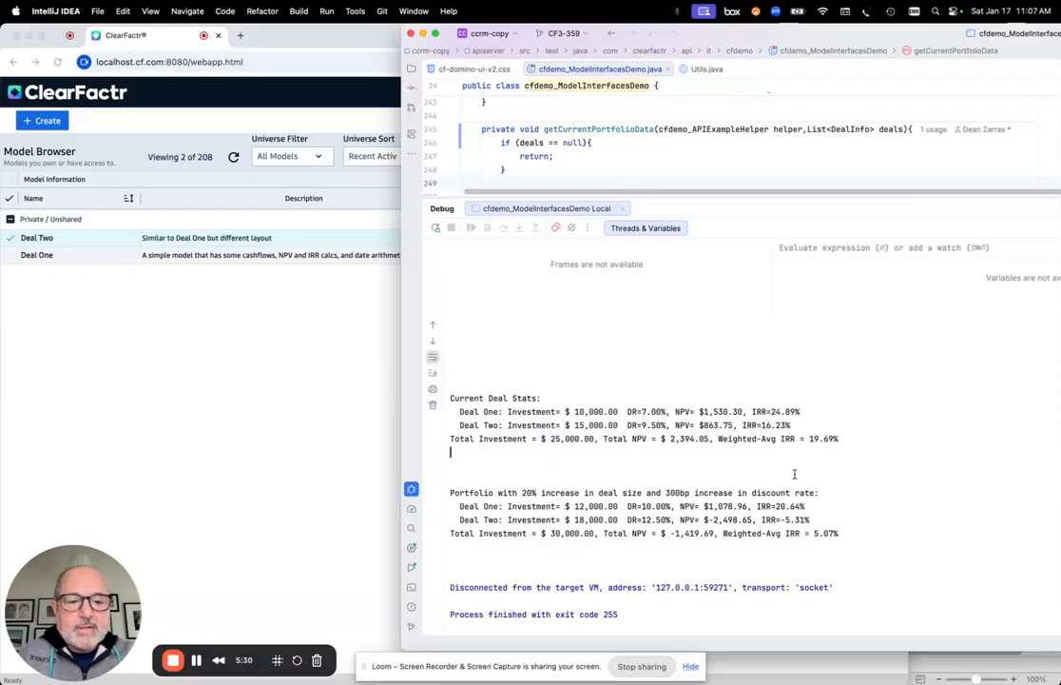
left_click_drag(809, 438, 848, 438)
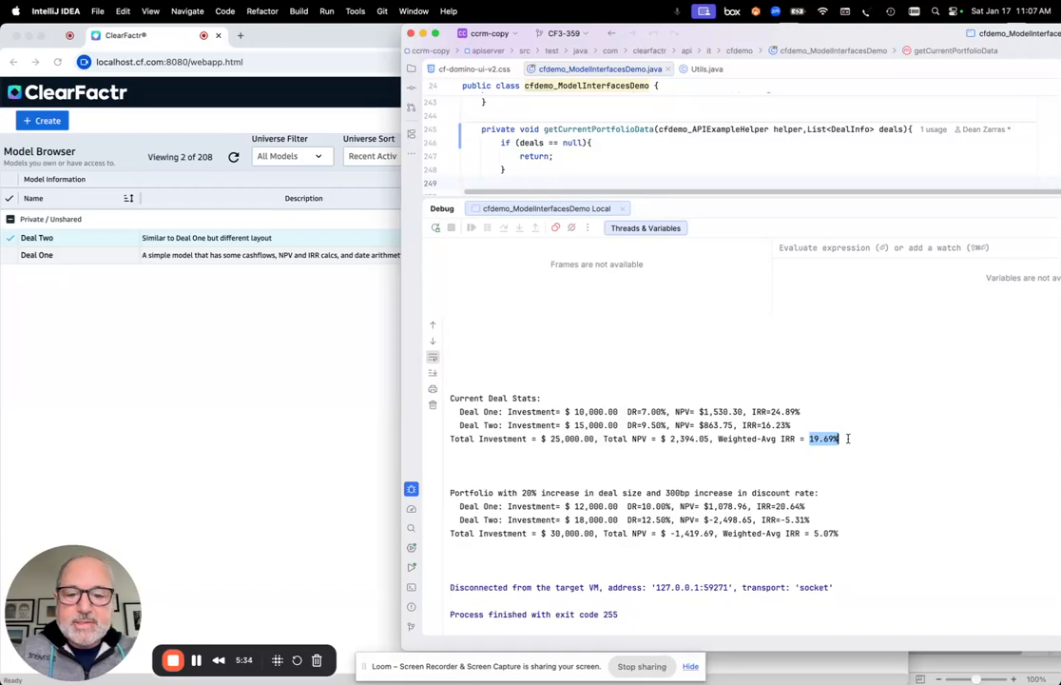
- Examine the stressed portfolio block in the console output, highlighting its 20% deal size and 300bp discount rate increases
left_click_drag(841, 533, 446, 496)
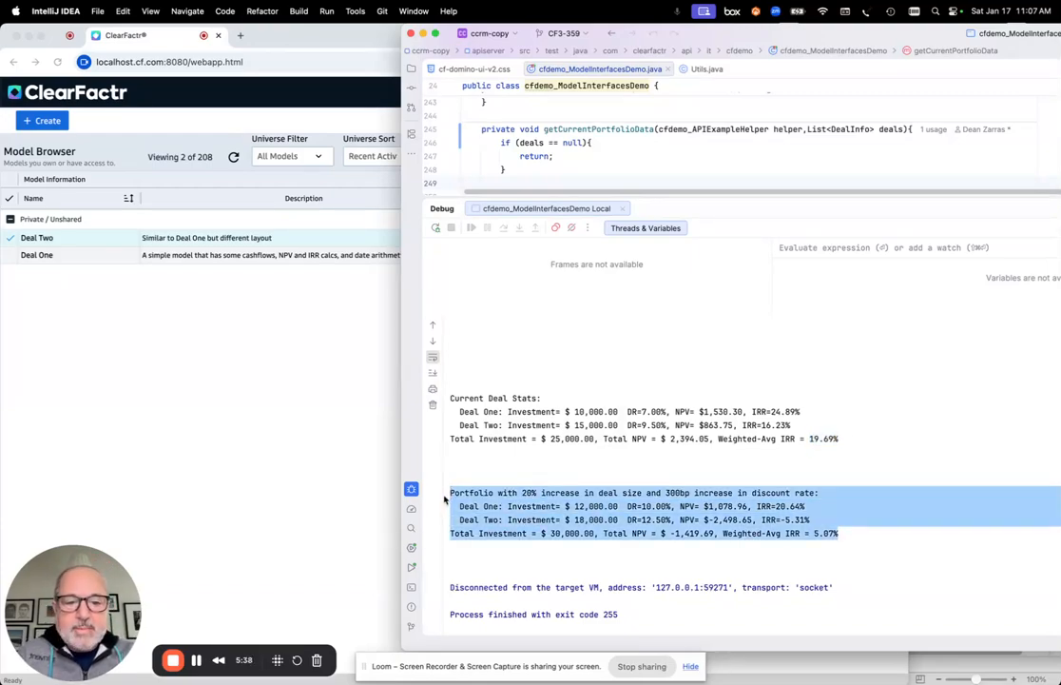
left_click(493, 472)
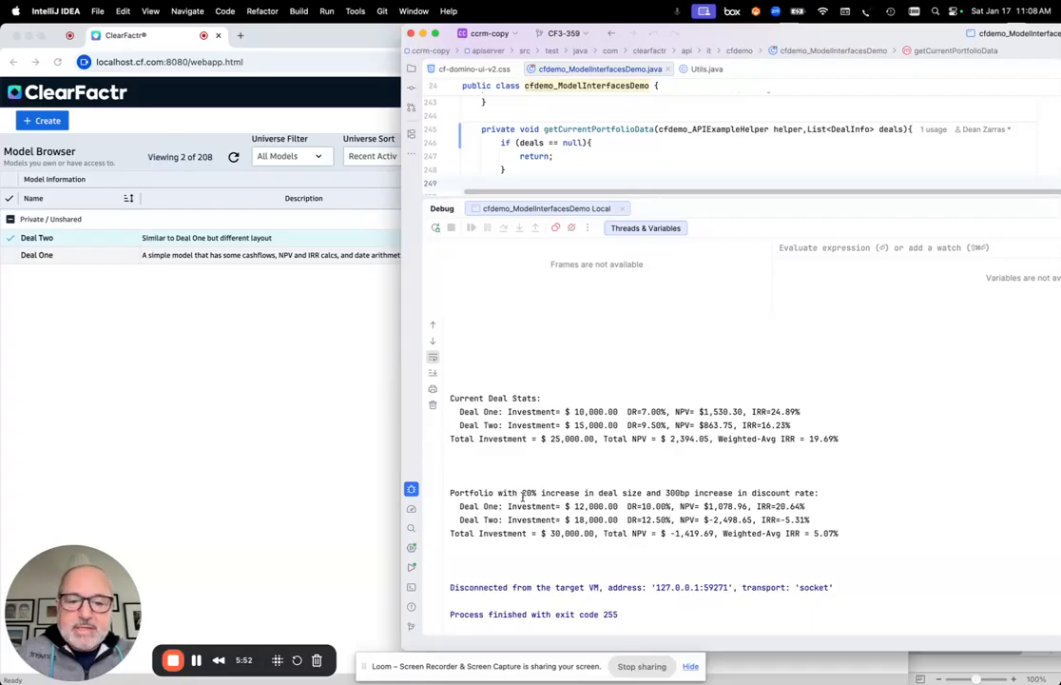
left_click_drag(521, 492, 564, 493)
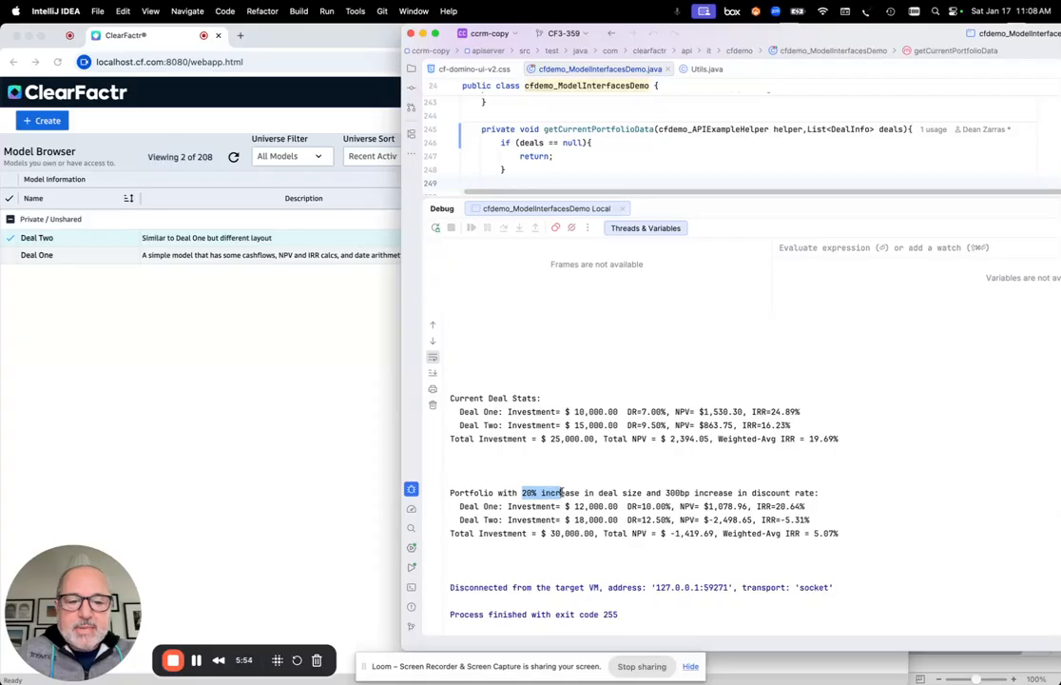
left_click_drag(665, 493, 700, 493)
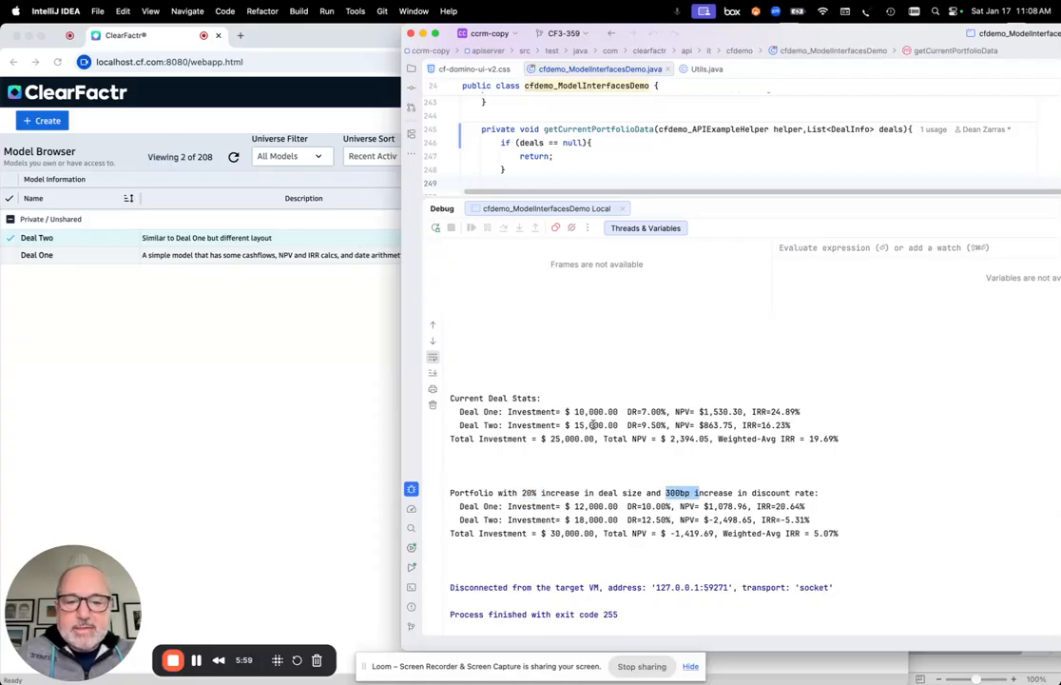
- Compare both deals' investment amounts between the current and stressed console results, and highlight the stressed totals
left_click_drag(574, 412, 585, 413)
left_click_drag(575, 506, 584, 506)
left_click_drag(574, 425, 585, 424)
left_click_drag(574, 520, 584, 521)
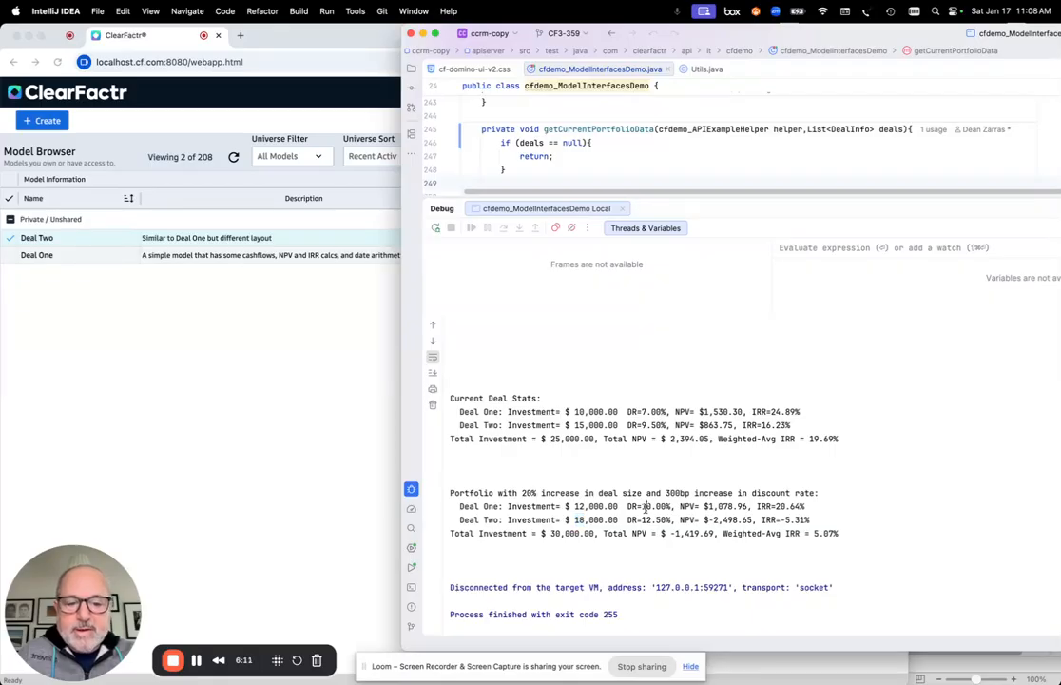
double_click(573, 534)
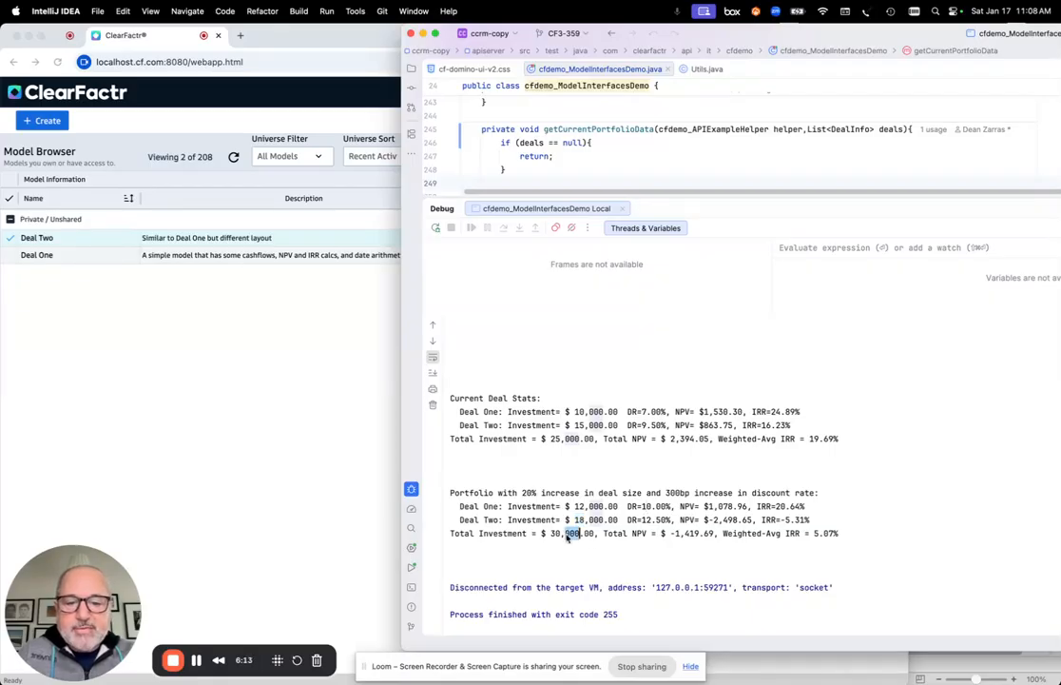
left_click_drag(550, 534, 578, 542)
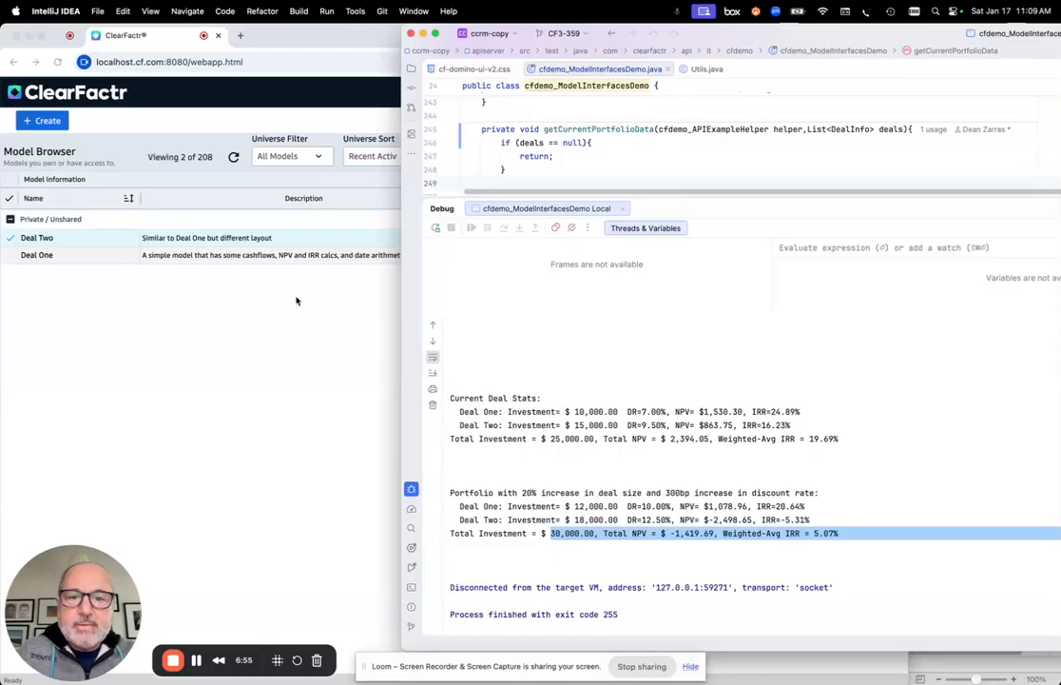
- Switch to ClearFactr, open the Deal Two model, and narrow the browser window so the IntelliJ console output shows beside it
left_click(190, 254)
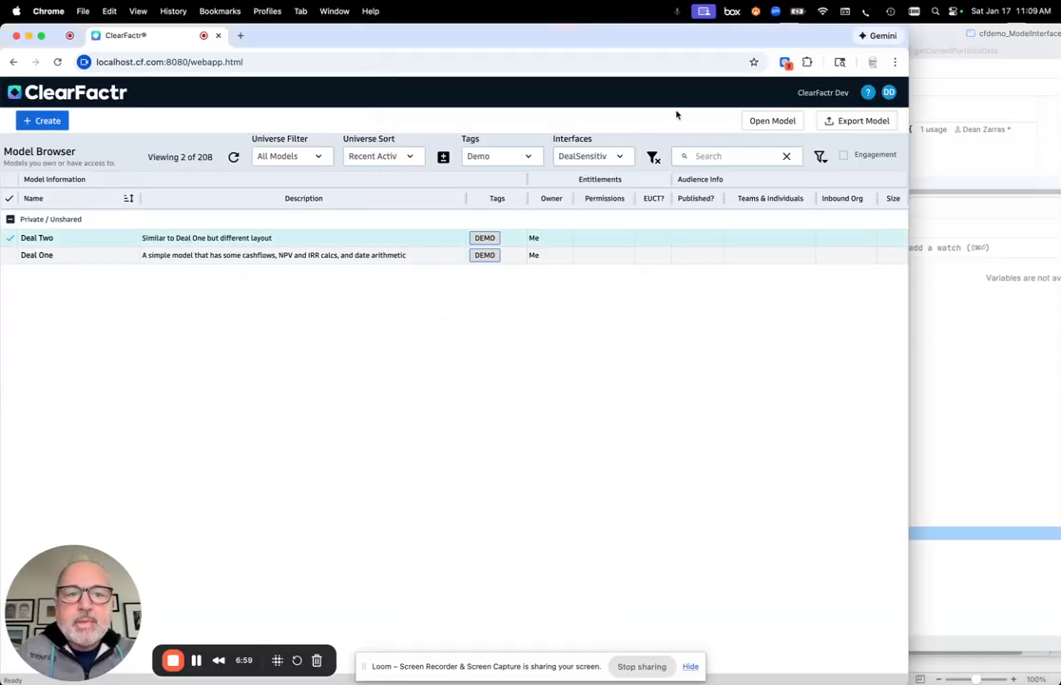
left_click(770, 121)
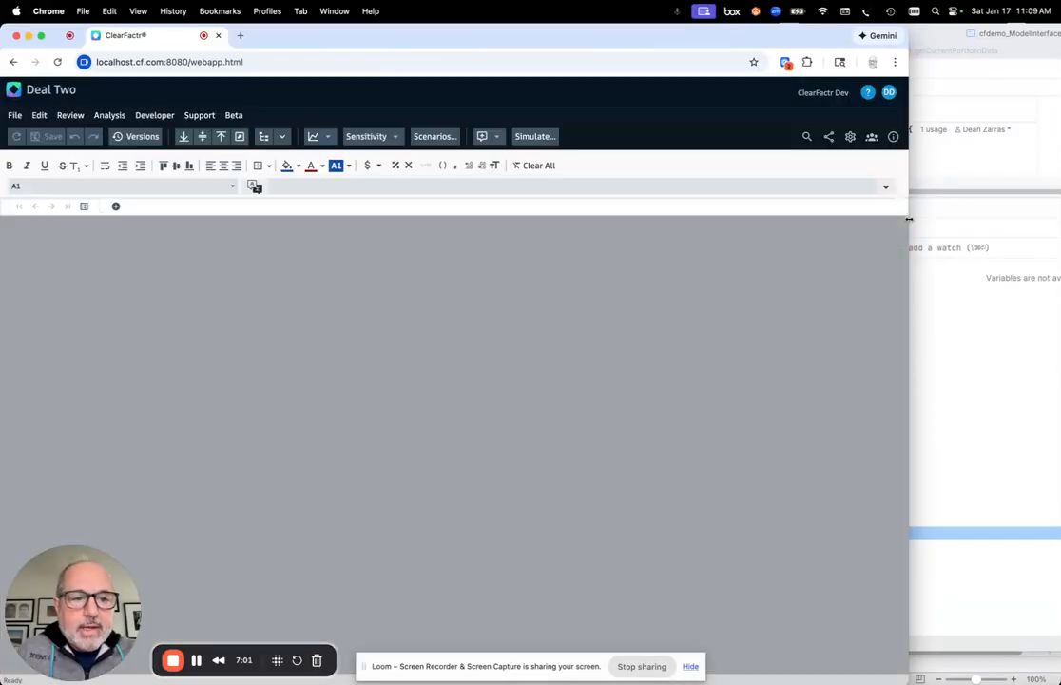
left_click_drag(909, 219, 517, 266)
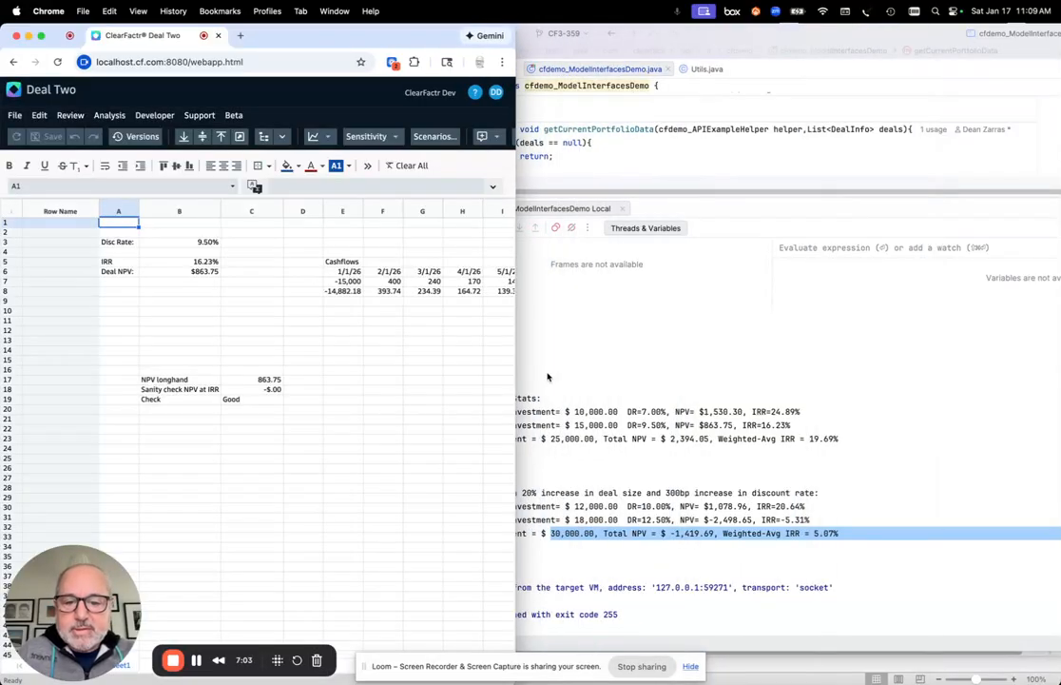
left_click(653, 447)
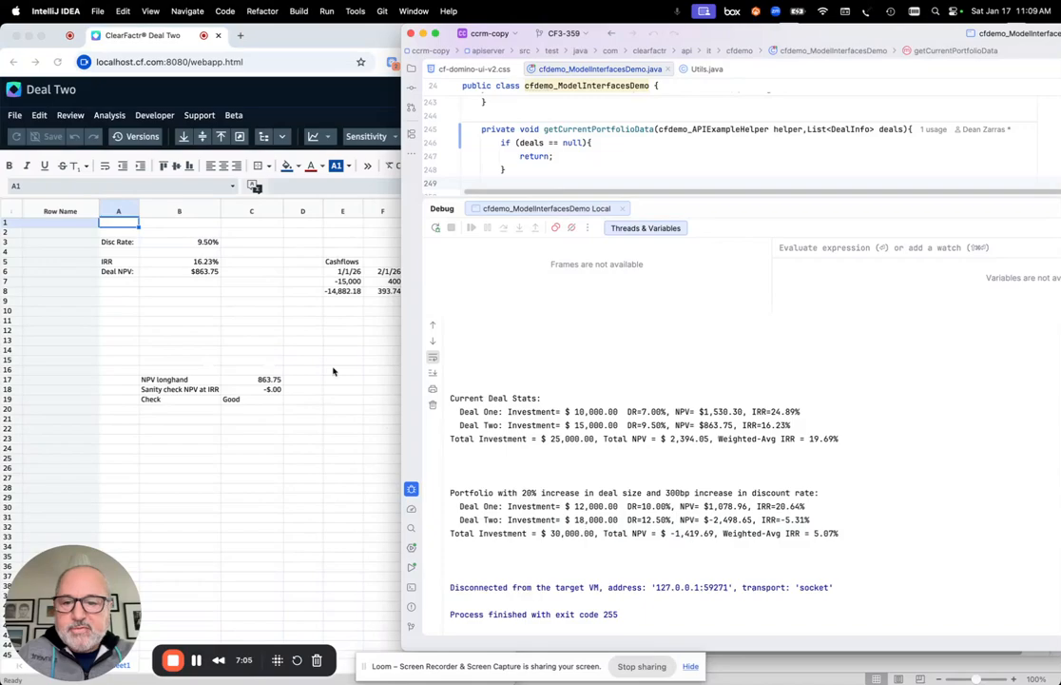
- In Deal Two, set the initial investment in cell E7 to -18000 and the discount rate in B3 to 12.5%
left_click(293, 254)
double_click(335, 283)
type("-18,")
type("000")
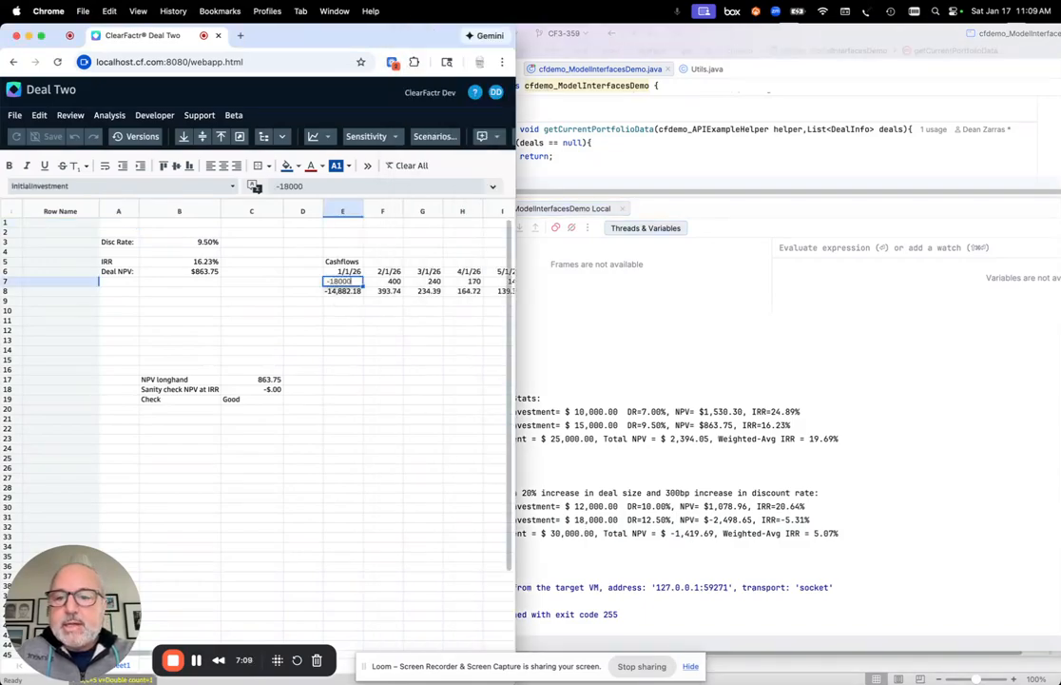
key("Return")
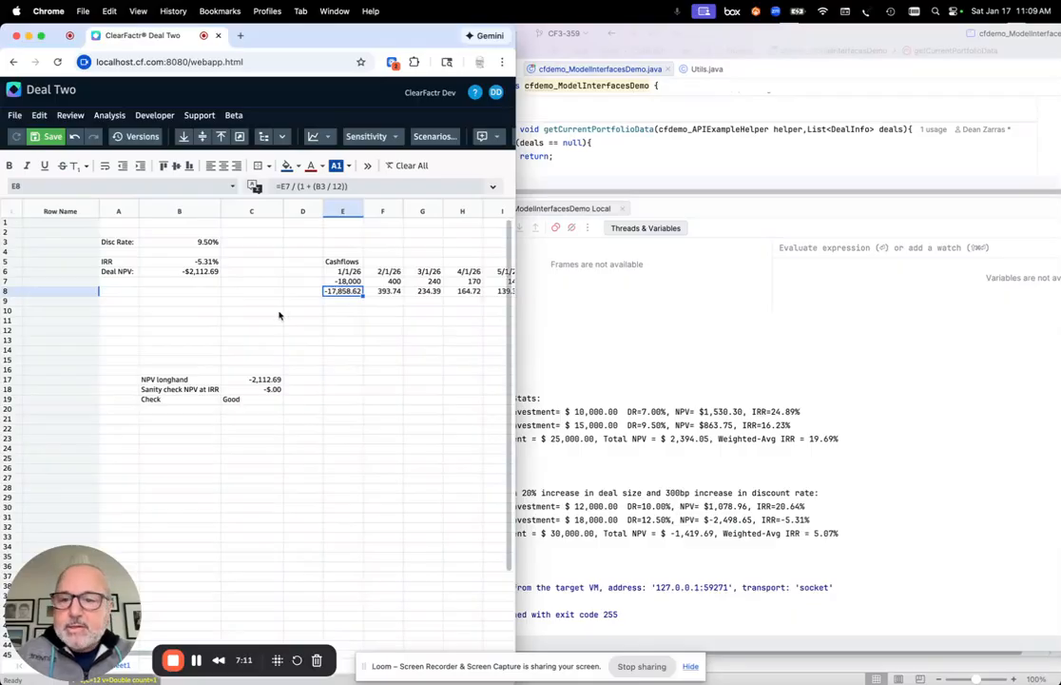
left_click(209, 244)
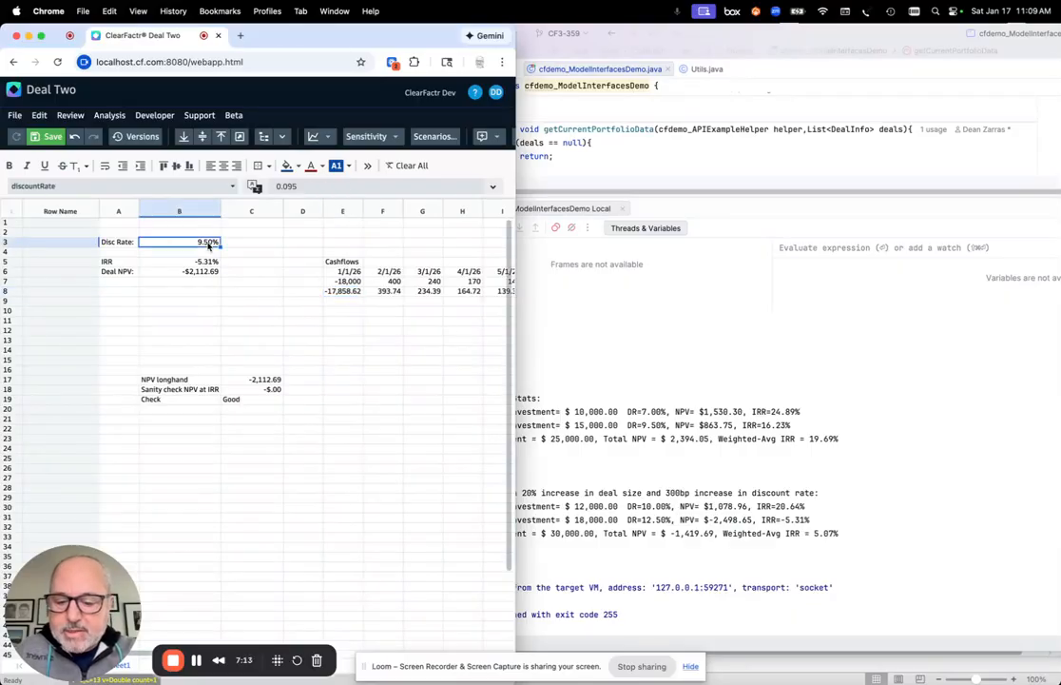
type("12.5")
key("Return")
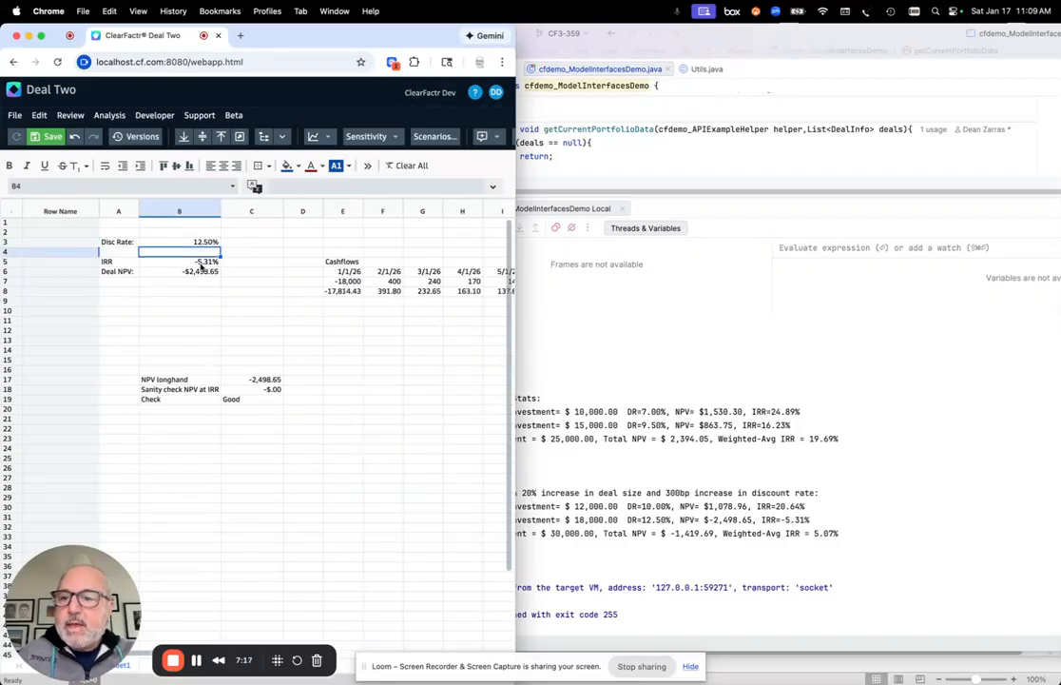
- Compare Deal Two's IRR and deal NPV cells with the stressed Deal Two line in the IntelliJ console output
left_click(206, 262)
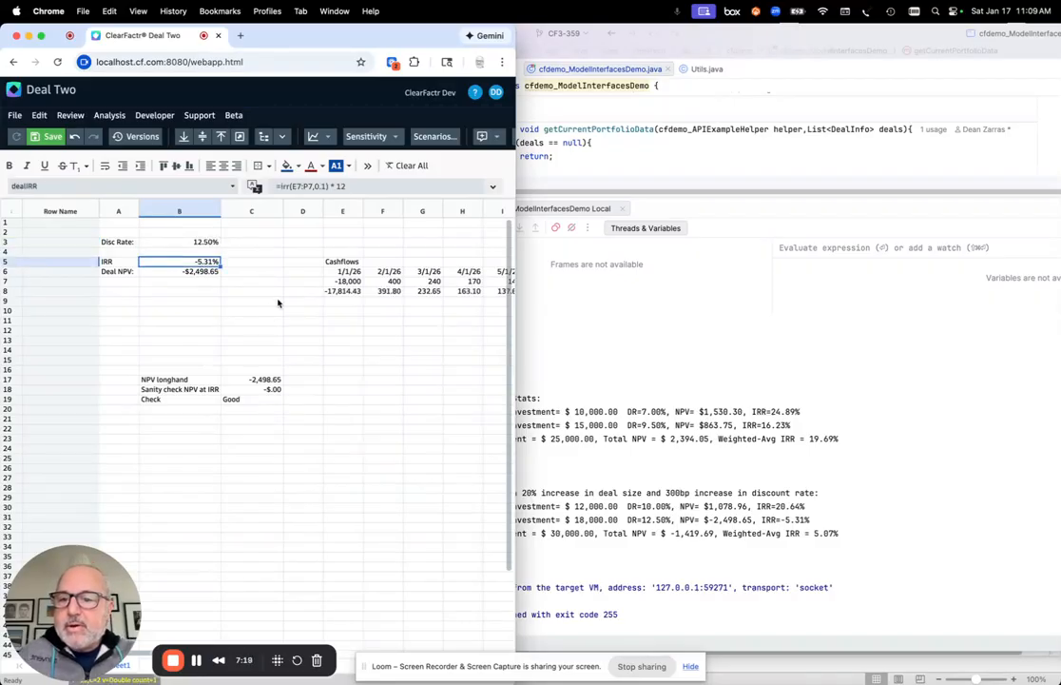
left_click(765, 520)
left_click_drag(761, 519, 838, 518)
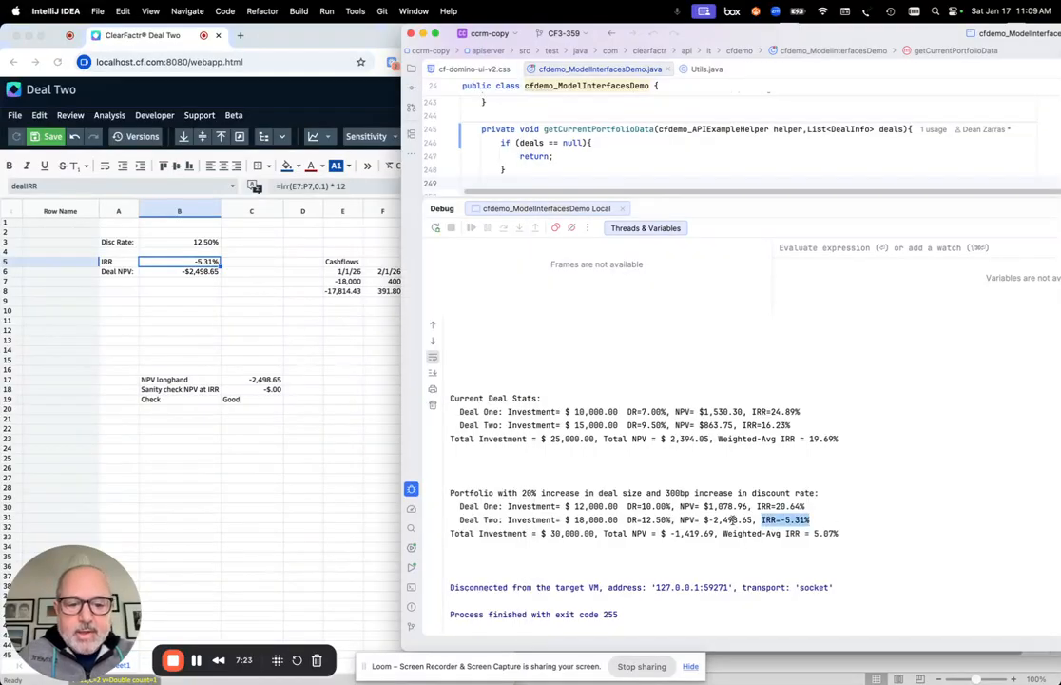
left_click_drag(756, 519, 691, 520)
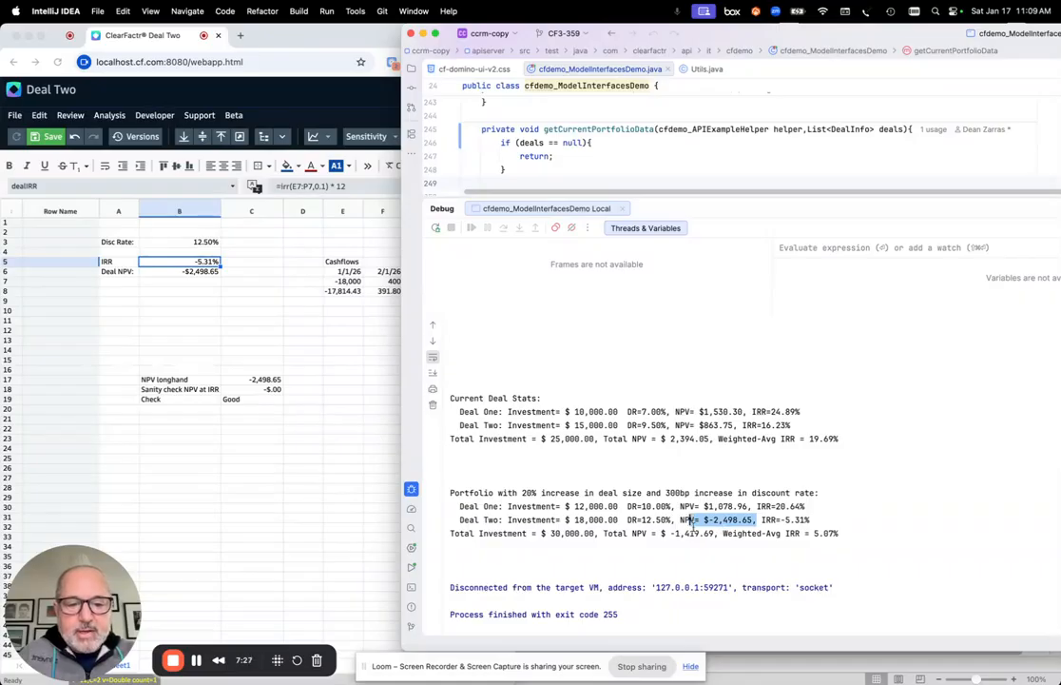
left_click(201, 275)
left_click(201, 274)
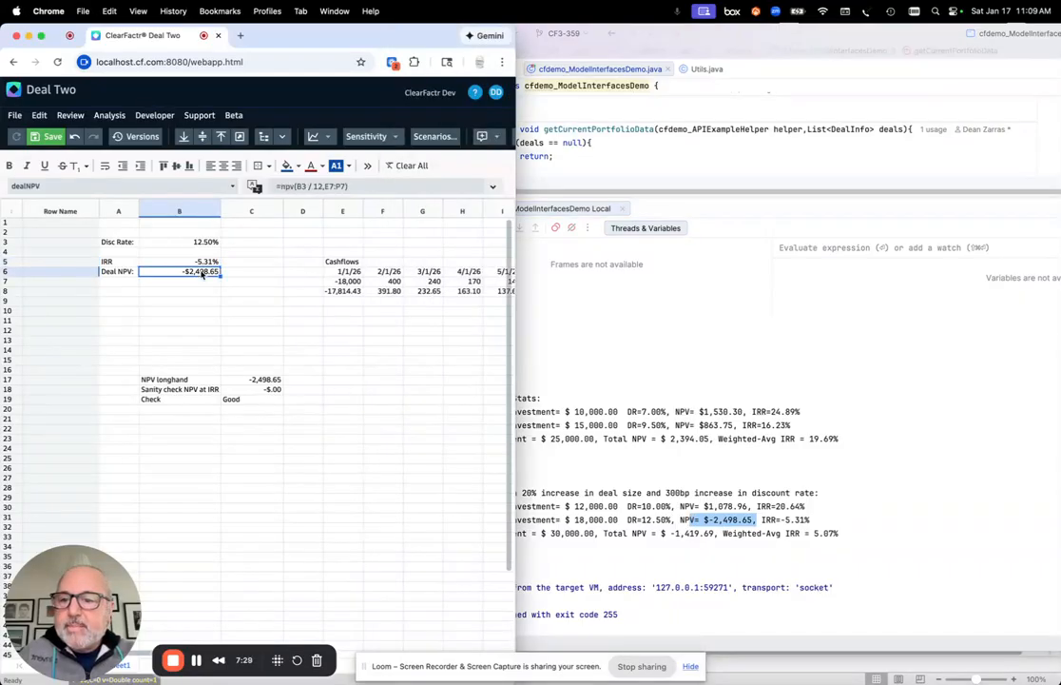
- Set Deal Two's discount rate to 50% and return to the model browser without saving the changes
left_click(190, 245)
type("5")
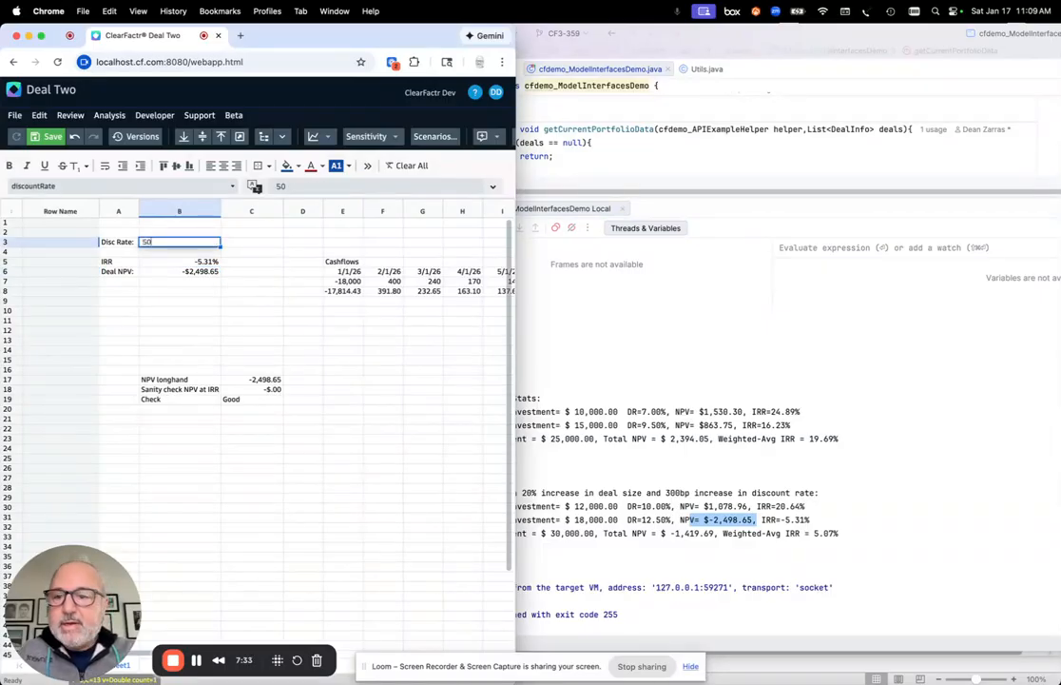
type("0")
key("Return")
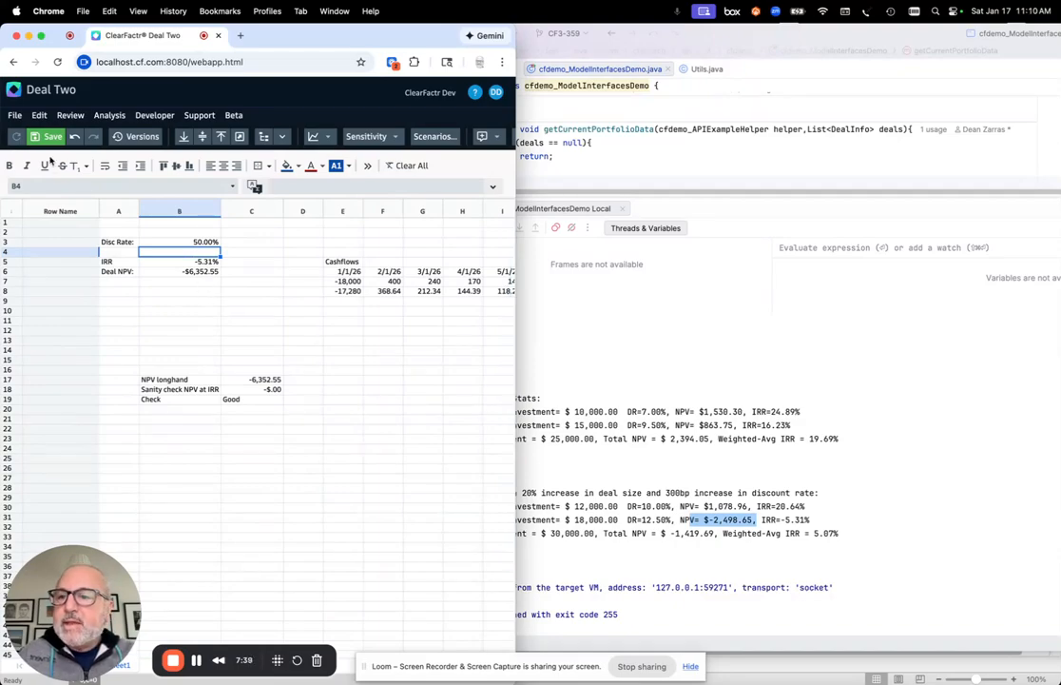
left_click(12, 93)
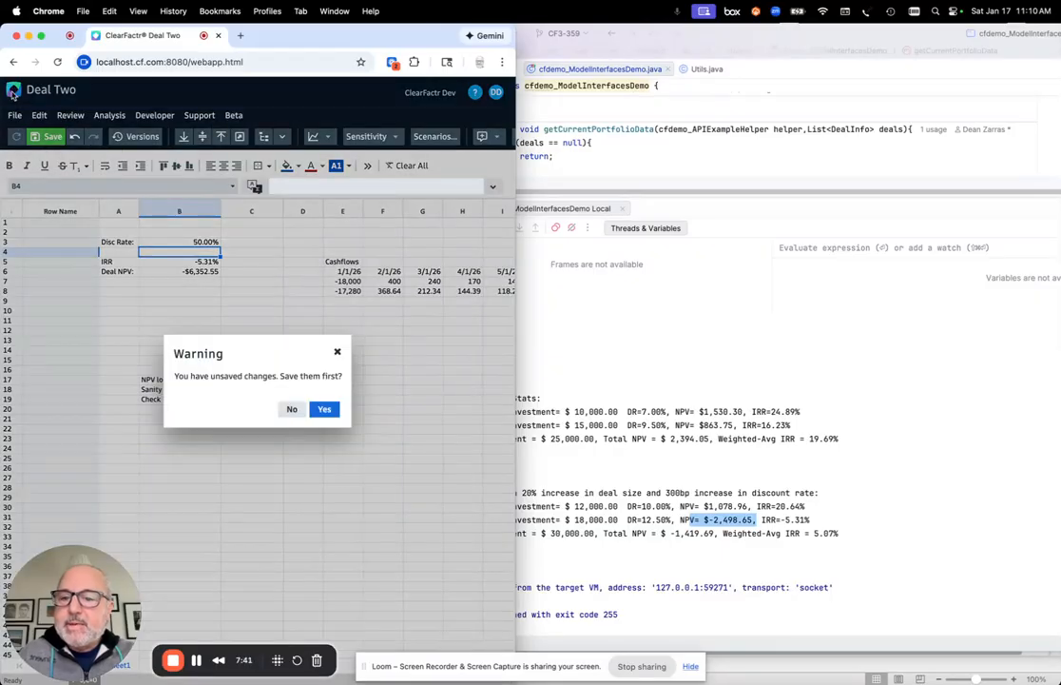
left_click(292, 409)
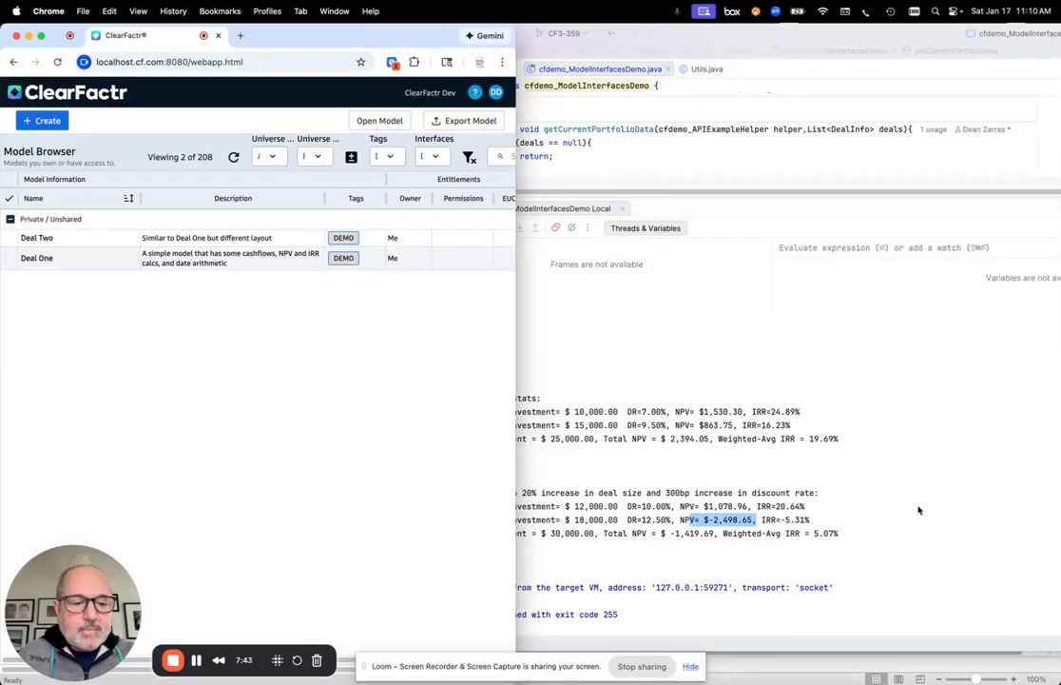
- Switch to the Deal3 workbook in Excel and look at its Net Cashflow and Product A rows
left_click(830, 670)
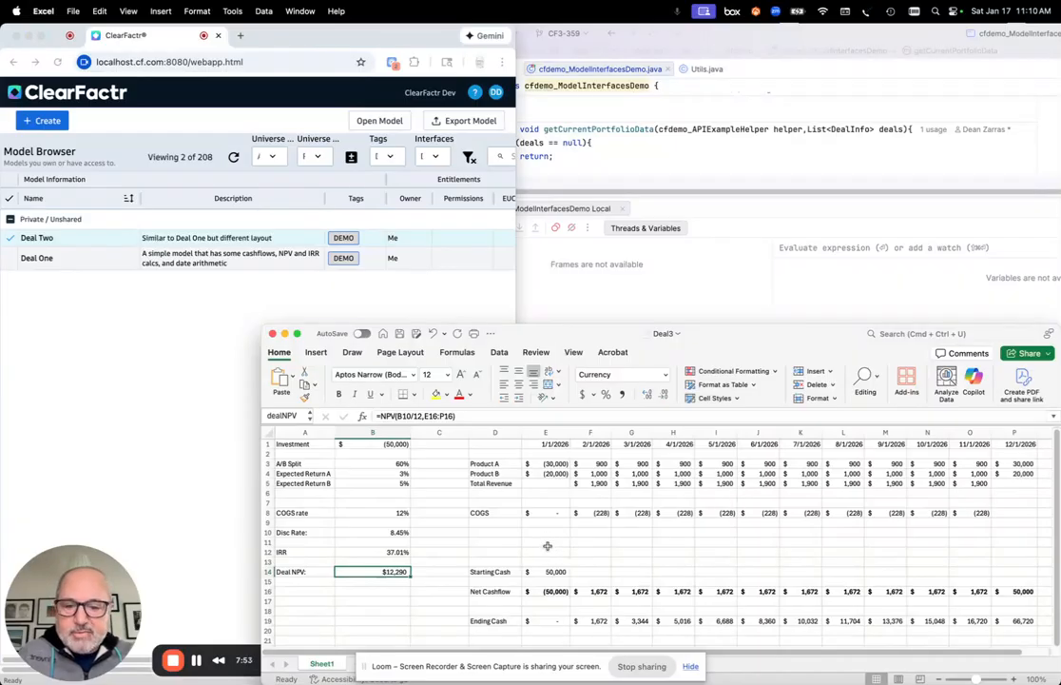
left_click(502, 591)
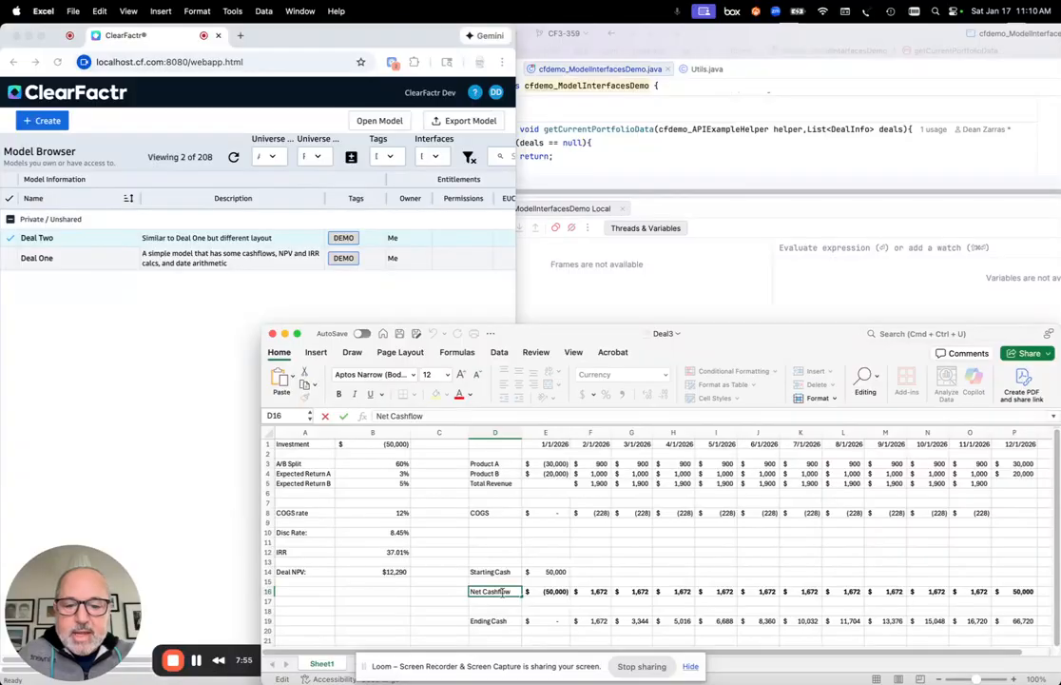
left_click(488, 465)
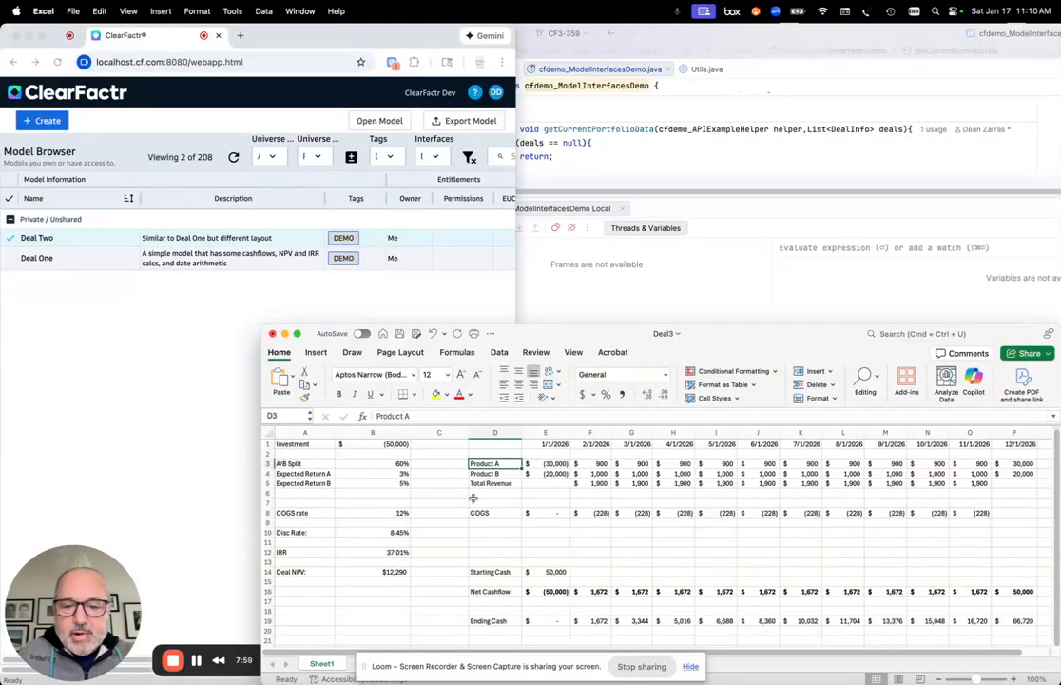
- Set the A/B Split in cell B3 to 25% and the COGS rate in cell B8 to 20%
left_click(398, 465)
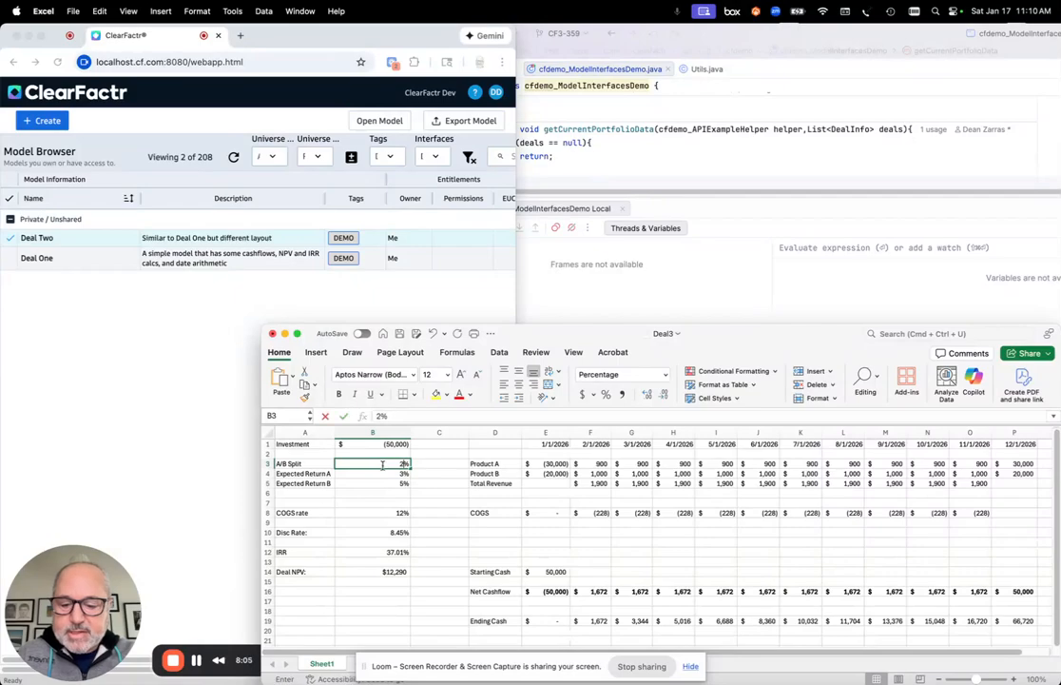
type("25")
key("Return")
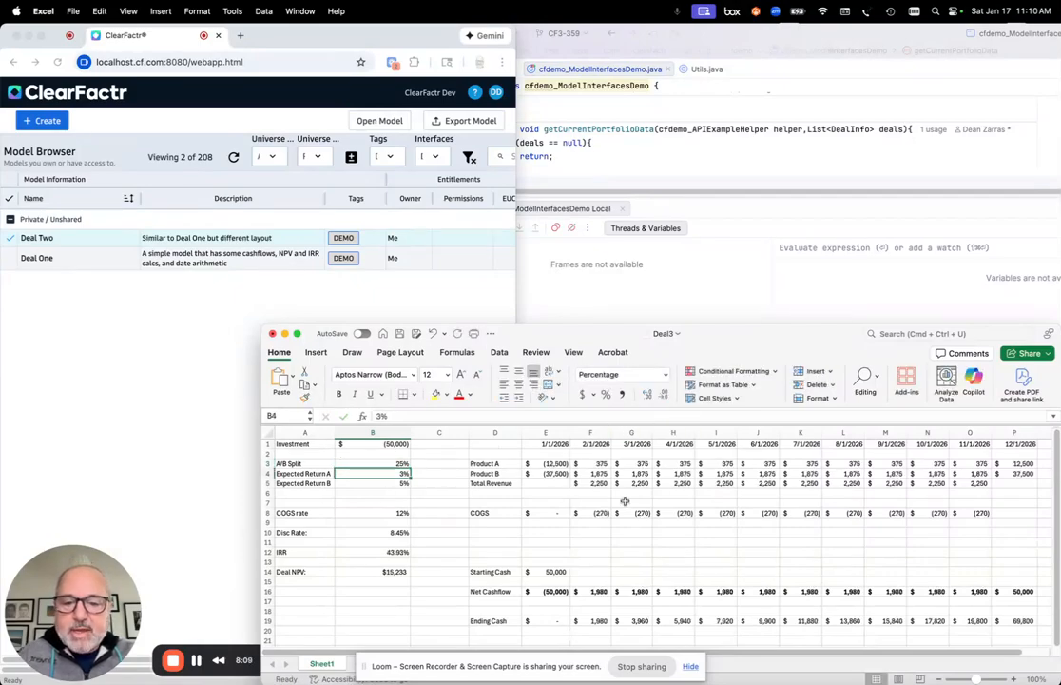
left_click(399, 512)
type("20")
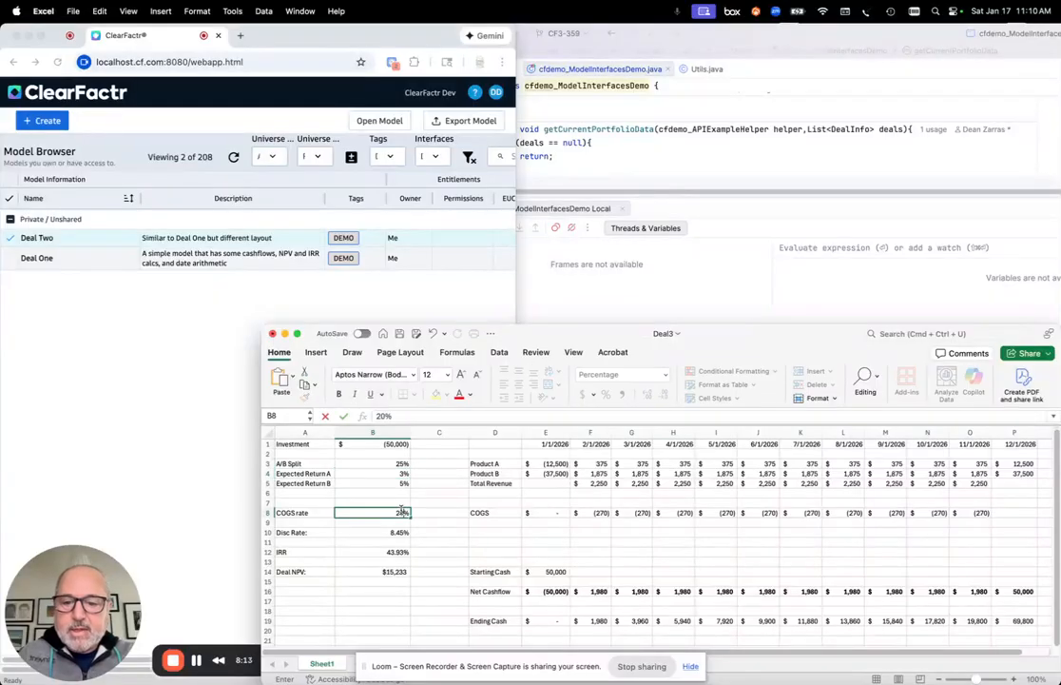
key("Return")
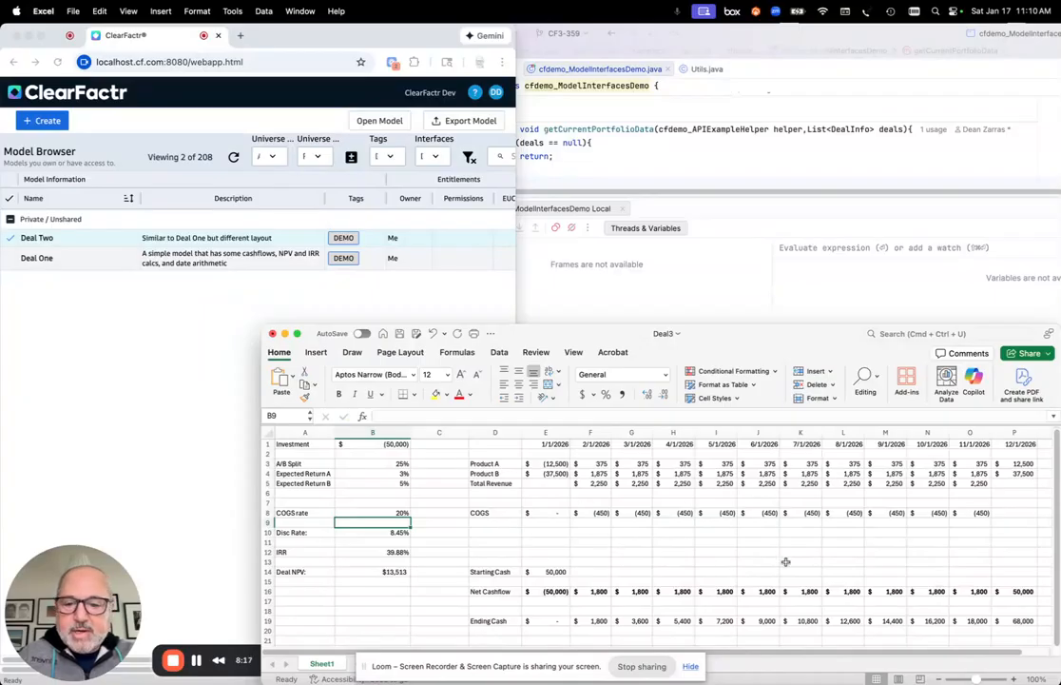
- Check the Disc Rate and IRR cells in the Deal3 workbook and close the workbook without saving its changes
left_click(399, 534)
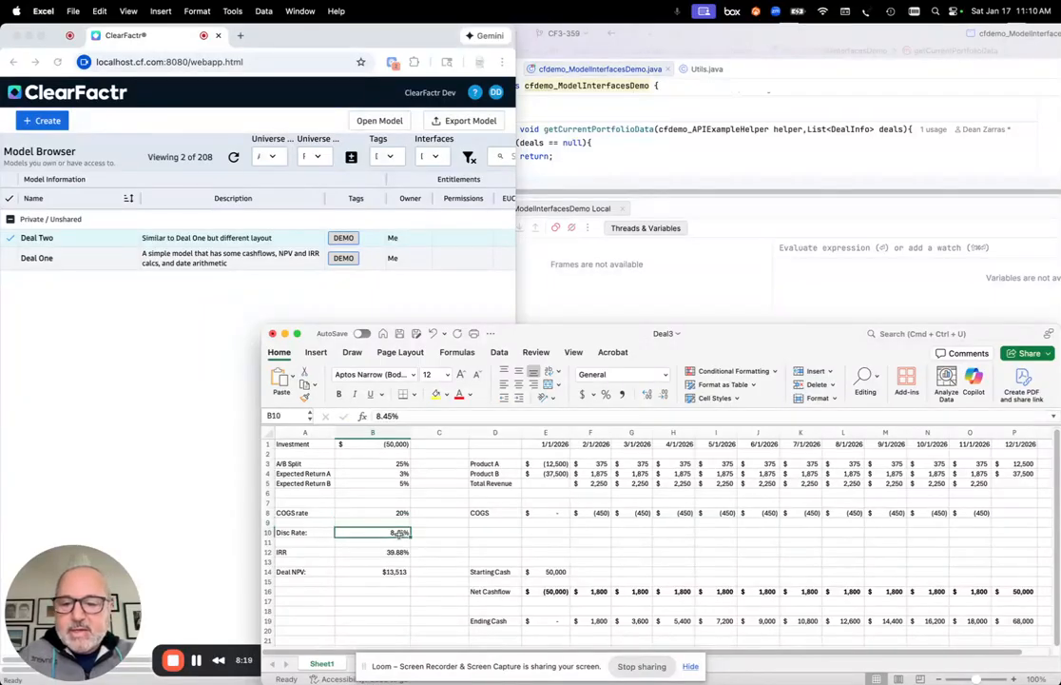
left_click(394, 552)
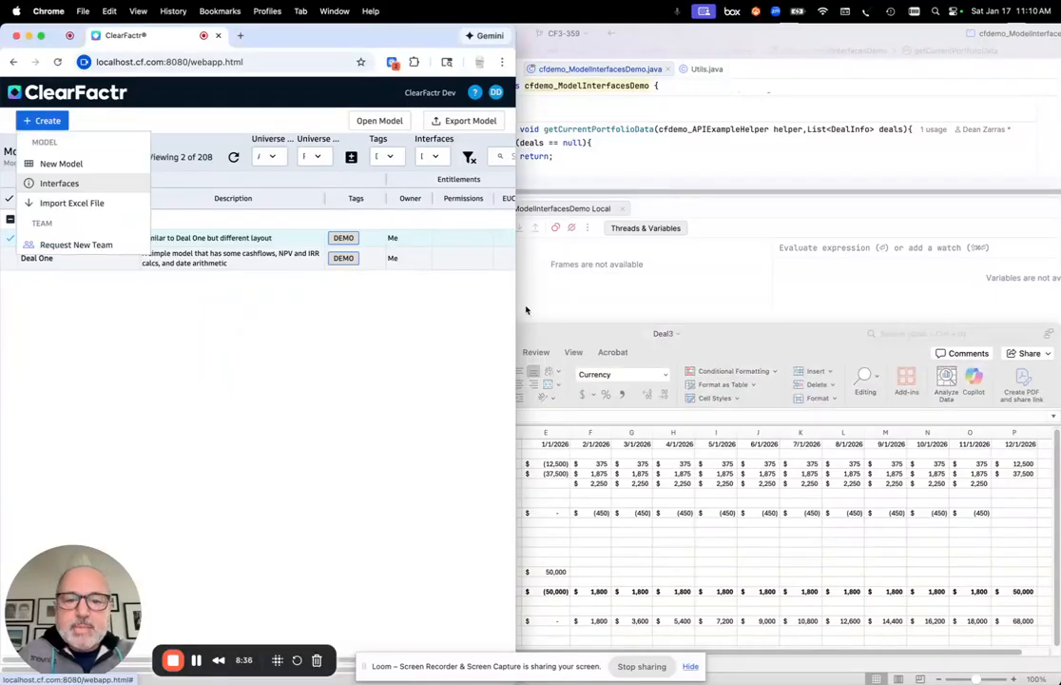
left_click(543, 333)
left_click(274, 334)
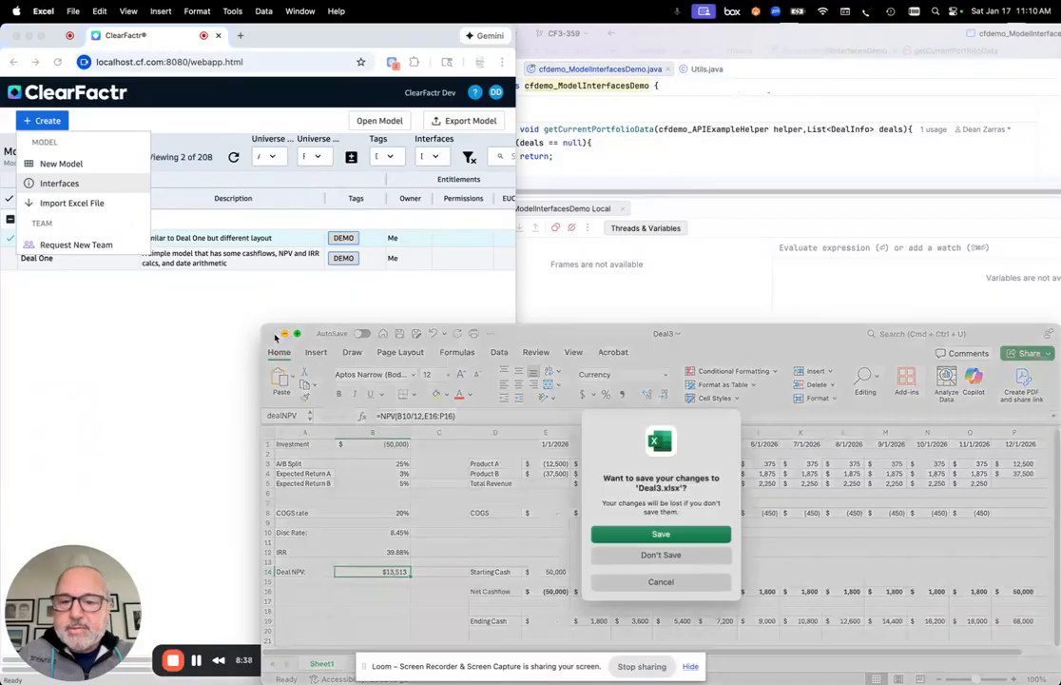
left_click(664, 555)
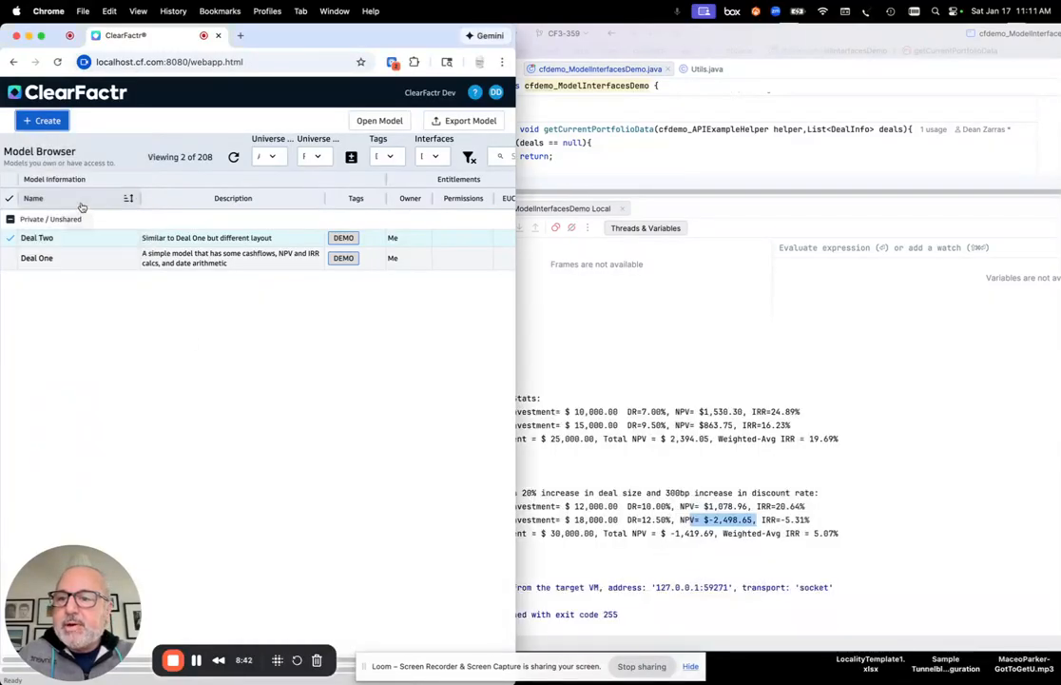
- Start an Excel file import in ClearFactr with Deal3.xlsx as the source and widen the browser window
left_click(82, 203)
left_click(133, 332)
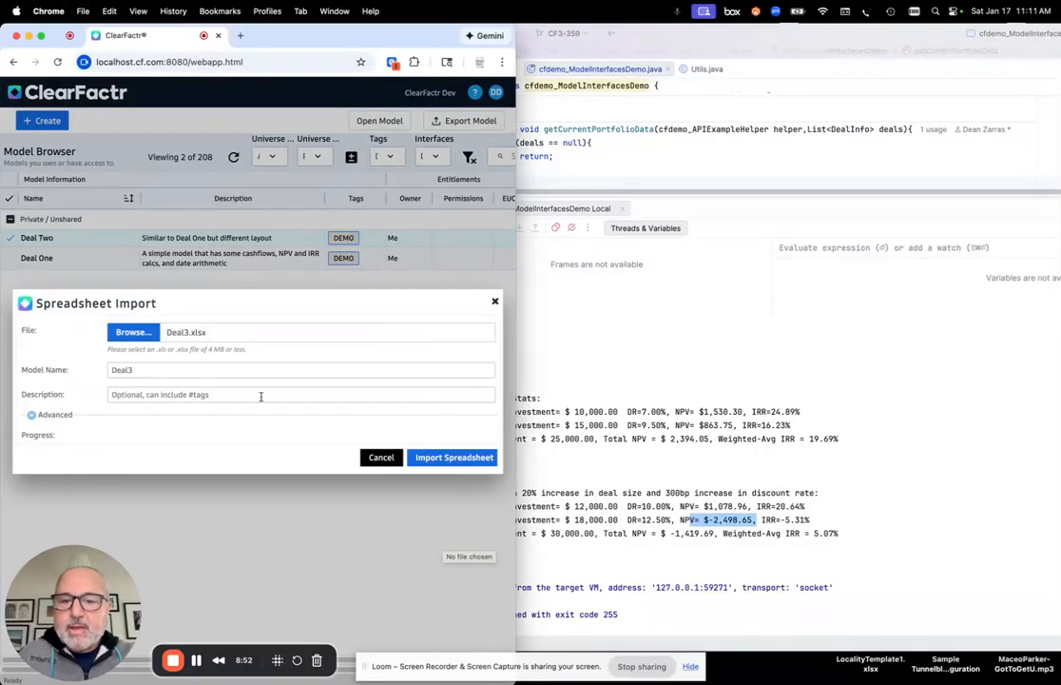
left_click_drag(516, 204, 871, 213)
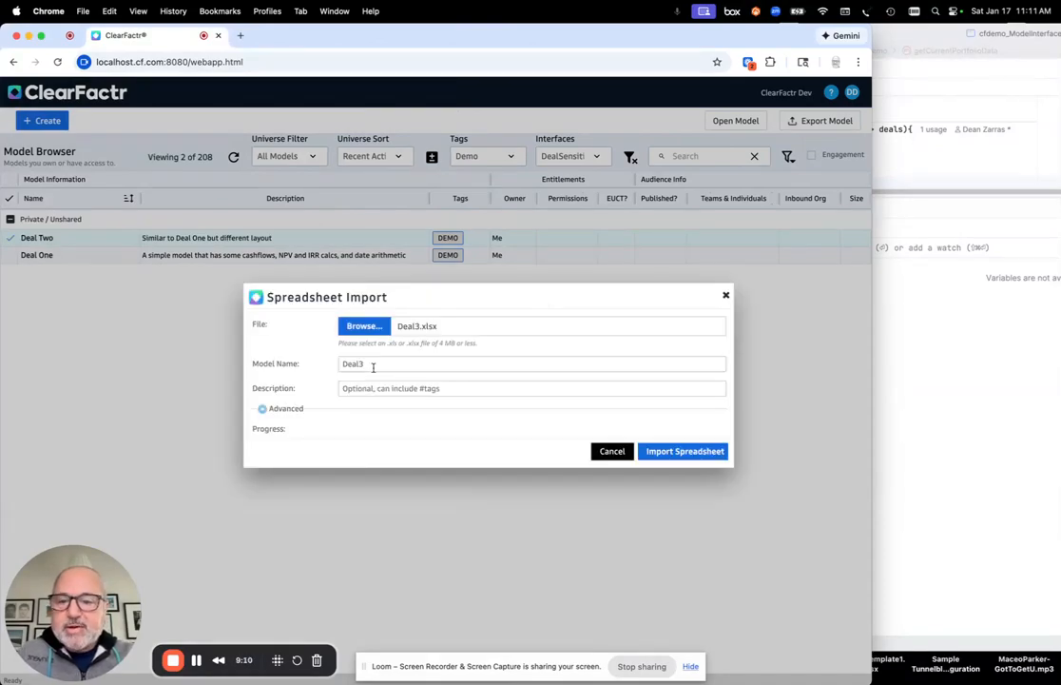
- Name the model "Deal Three", describe it as "Say something #DEMO", import the spreadsheet and open the imported model
left_click(367, 364)
key("BackSpace")
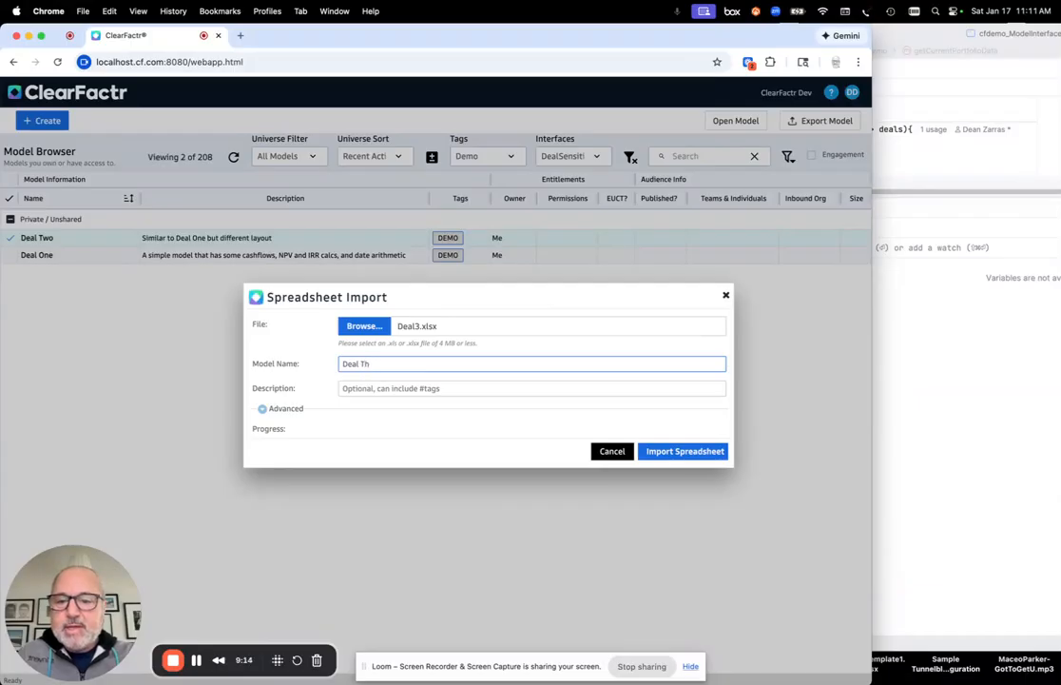
key("Tab")
type("Say some")
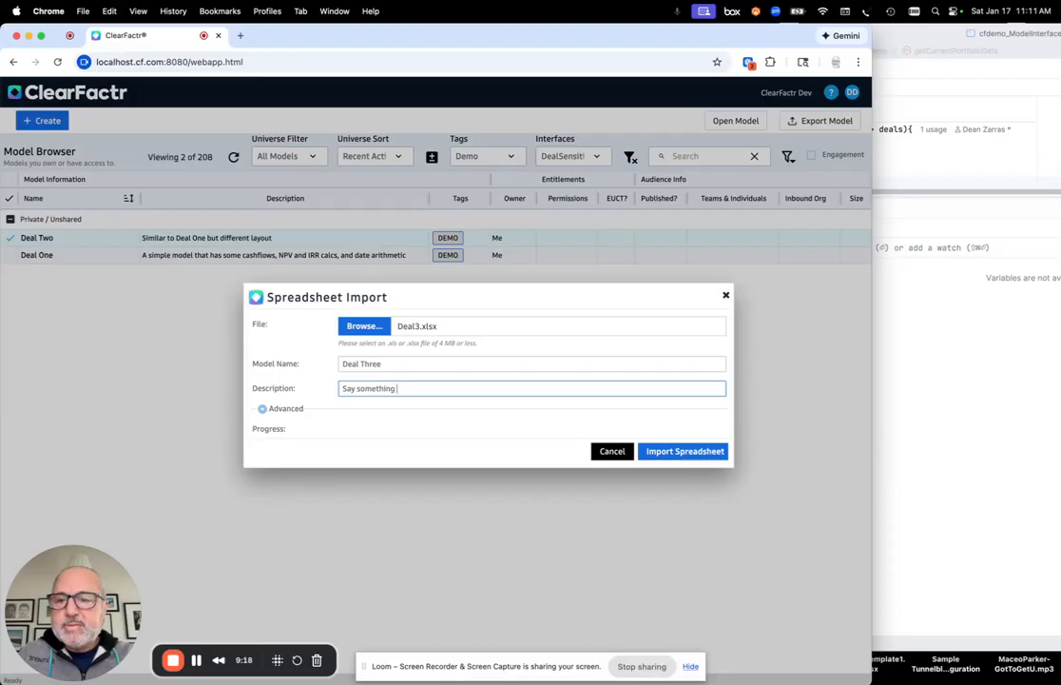
type("thing")
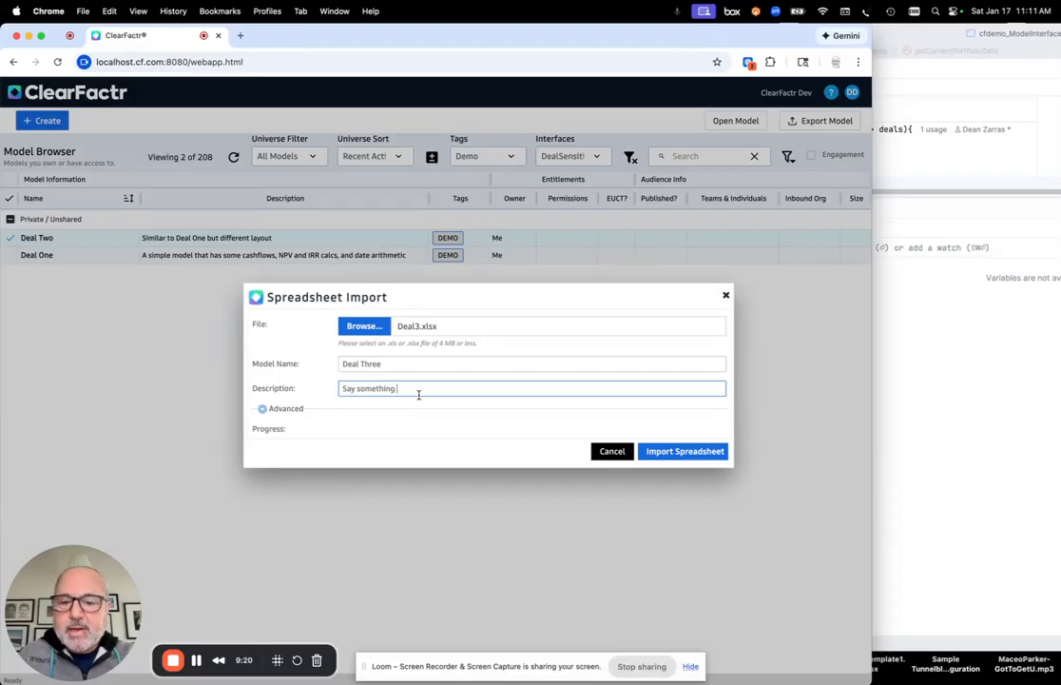
type("  #DEMO")
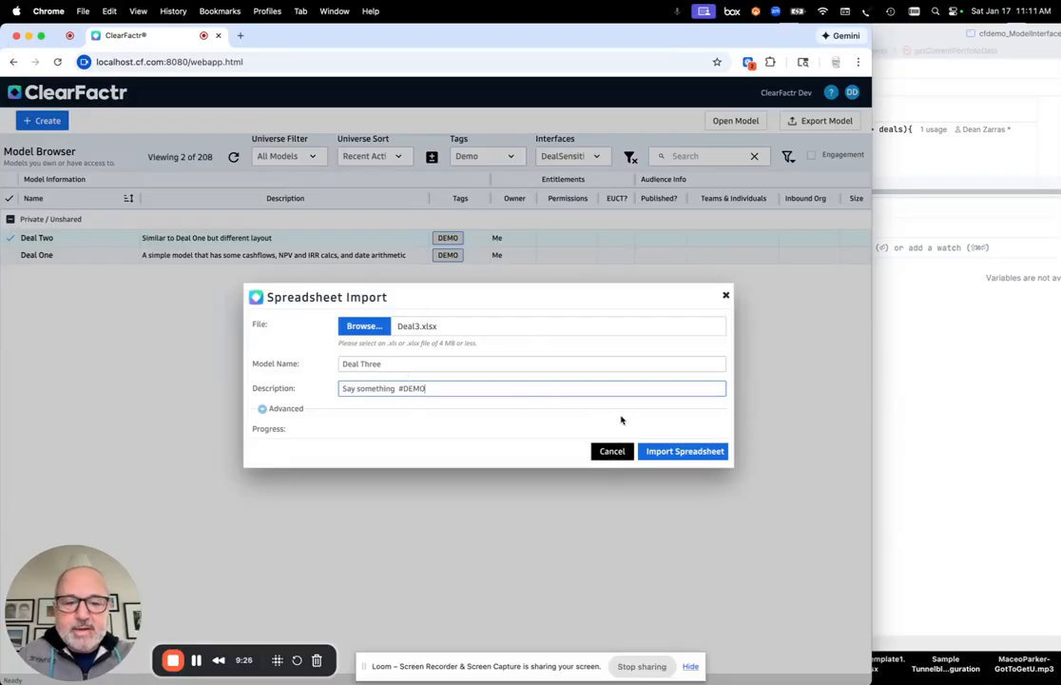
left_click(692, 453)
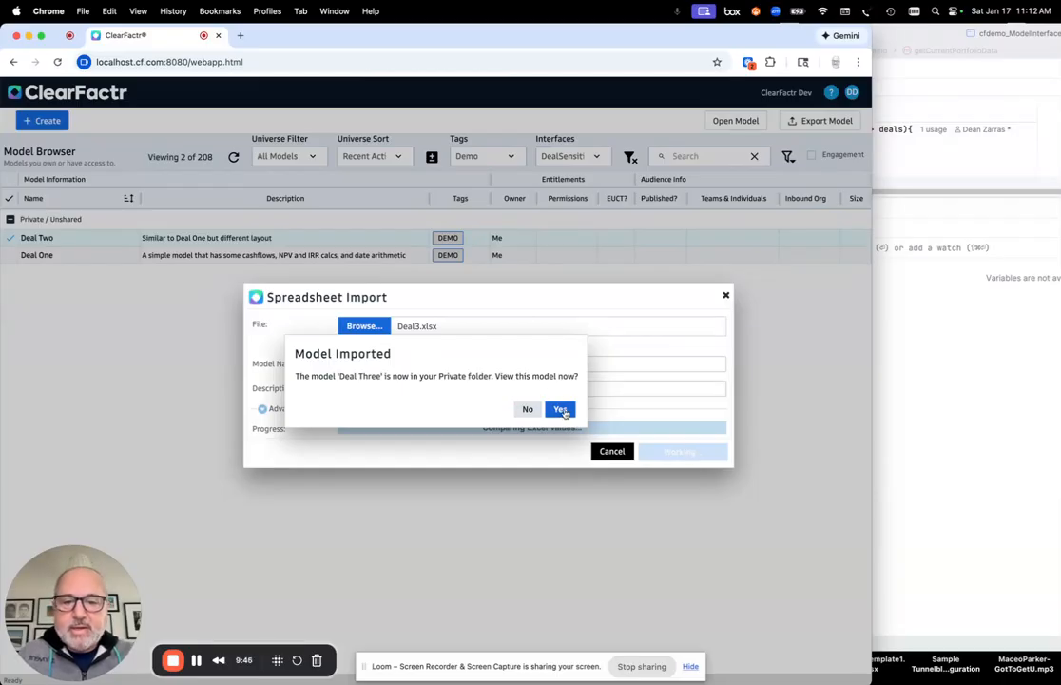
left_click(562, 410)
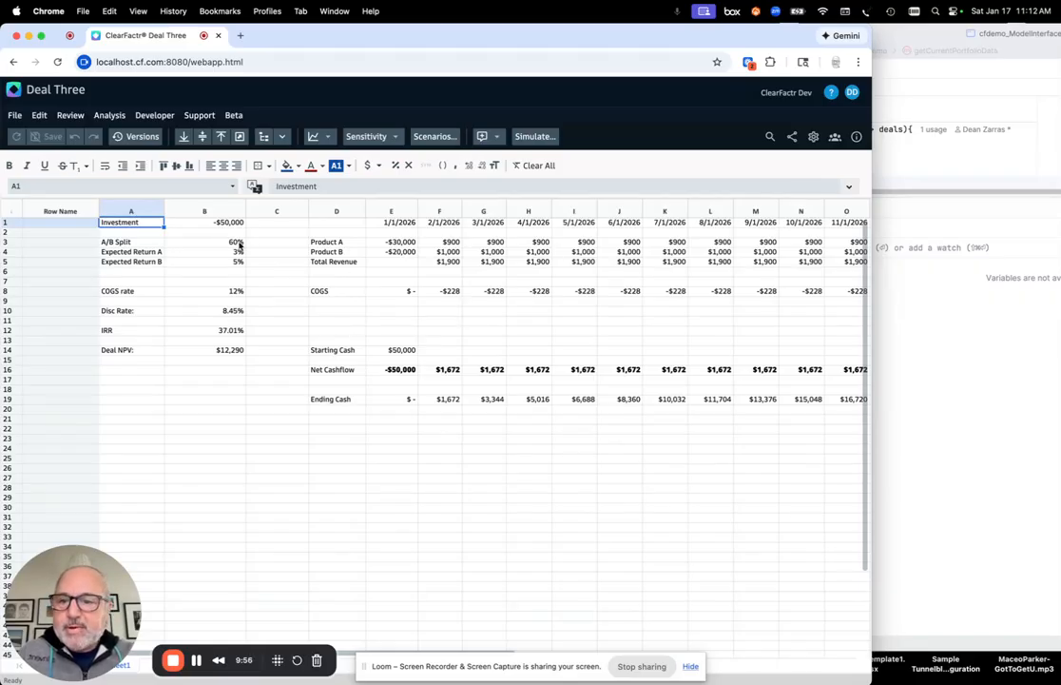
- Trace the dependencies of the A/B Split in cell B3 to three levels
left_click(228, 245)
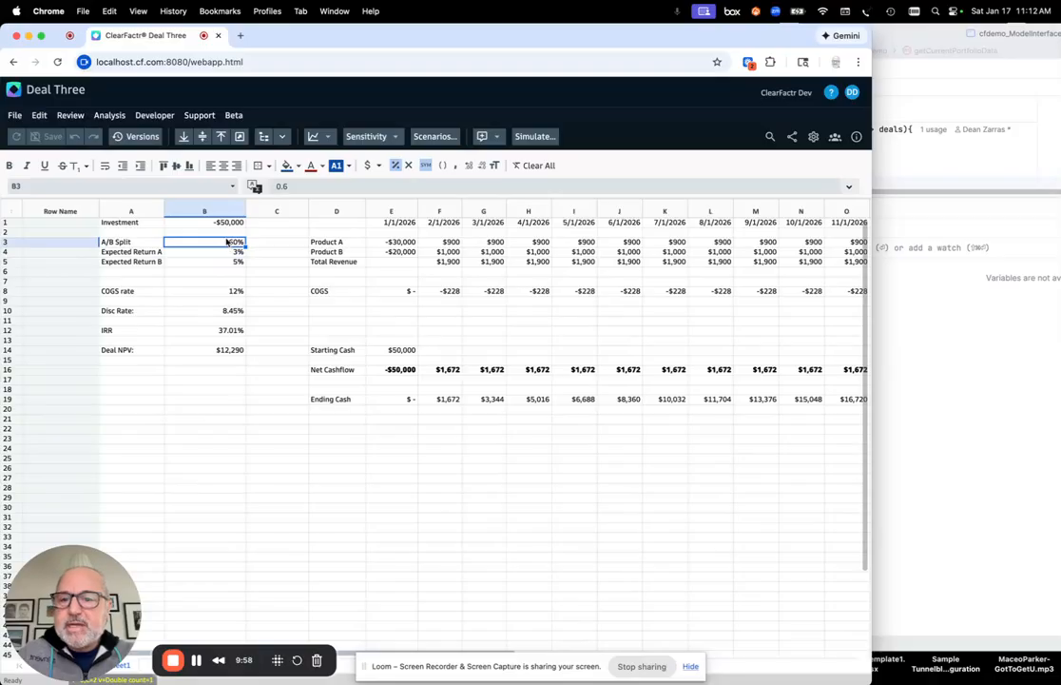
left_click(265, 139)
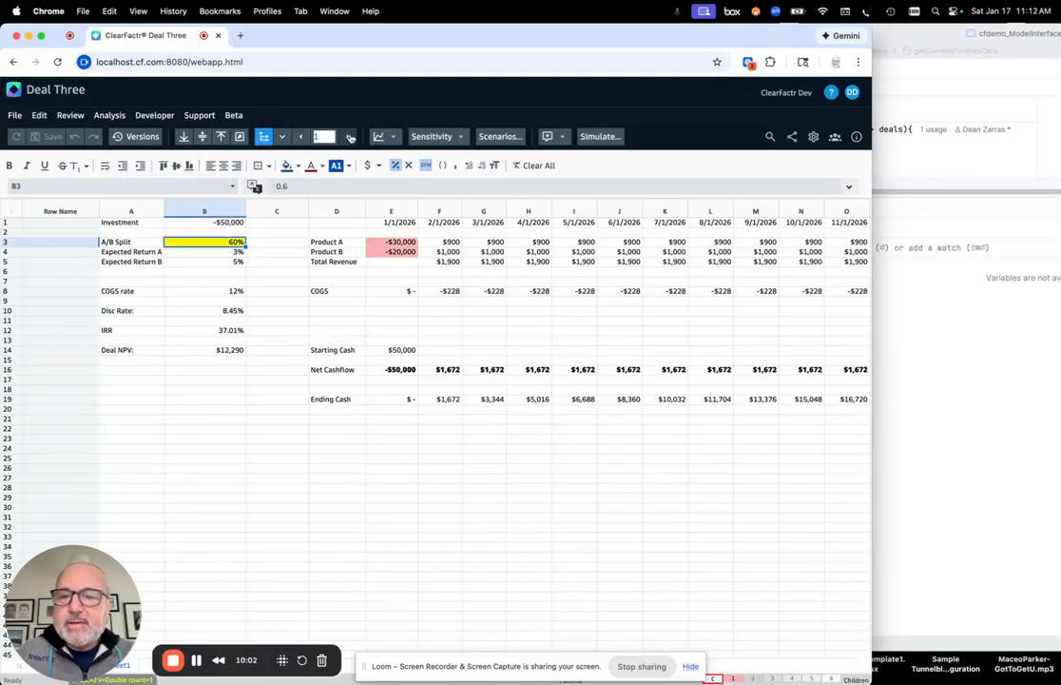
left_click(349, 138)
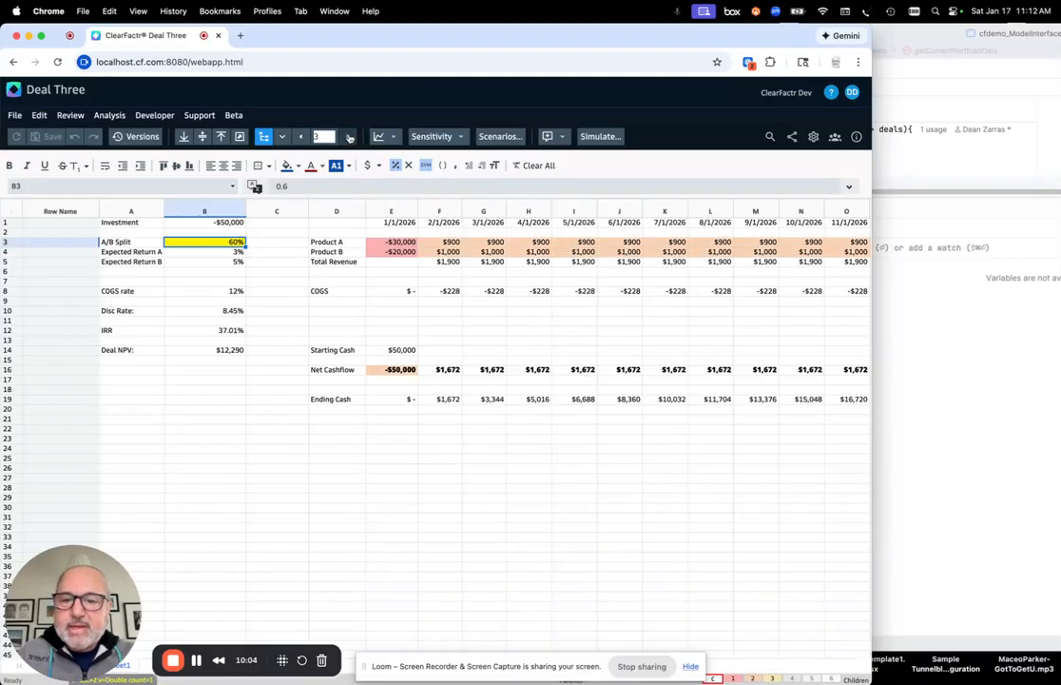
left_click(349, 138)
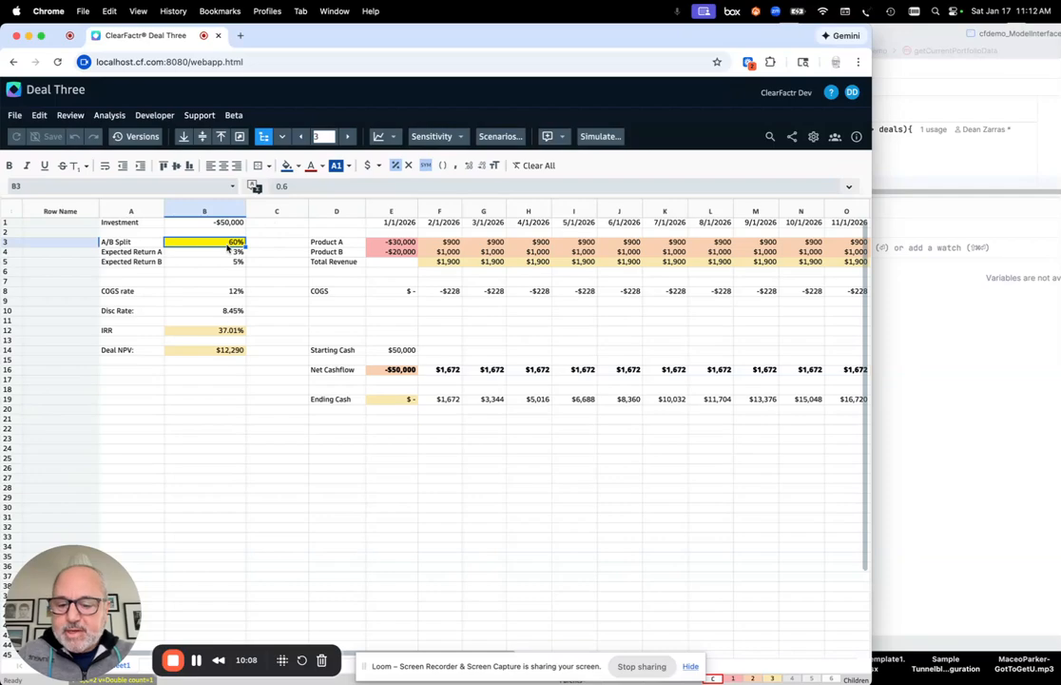
- Set the A/B Split in cell B3 to 25% and reselect the cell to show its dependent cells
type("25")
key("Return")
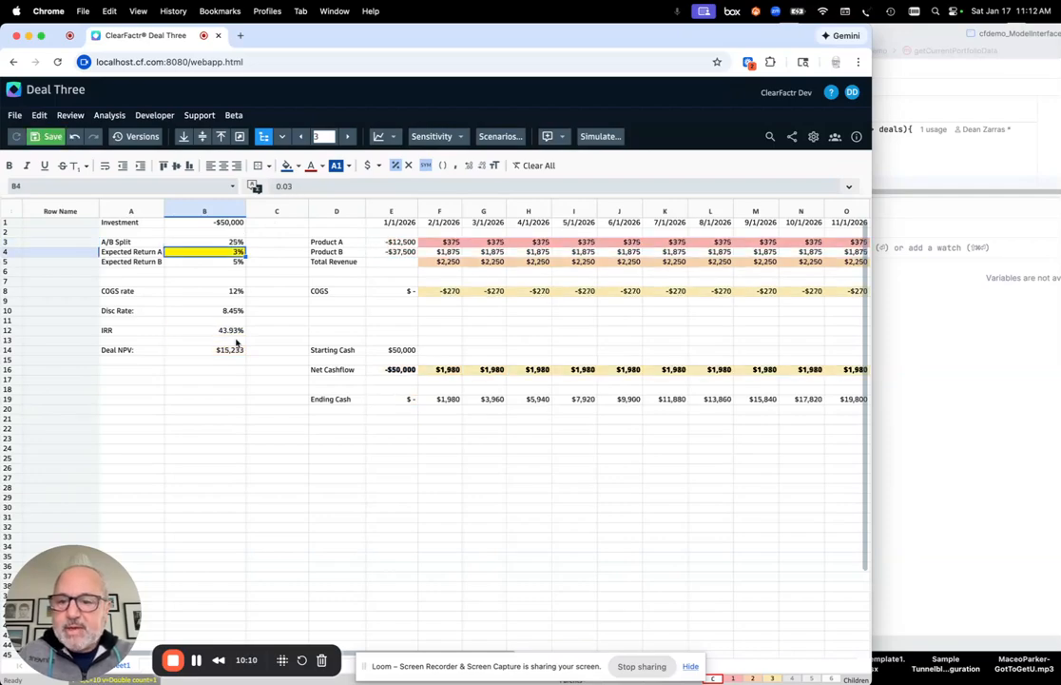
left_click(236, 243)
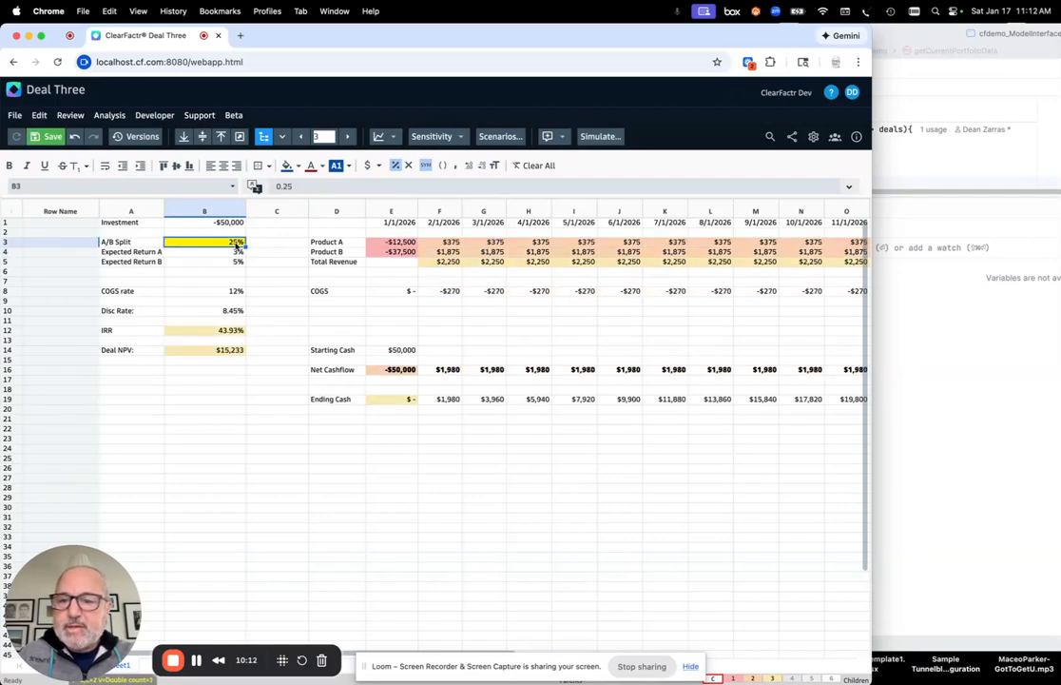
- Inspect the traced dependencies of Ending Cash cells I19, L19 and G19, and return to the model browser without saving
left_click(575, 399)
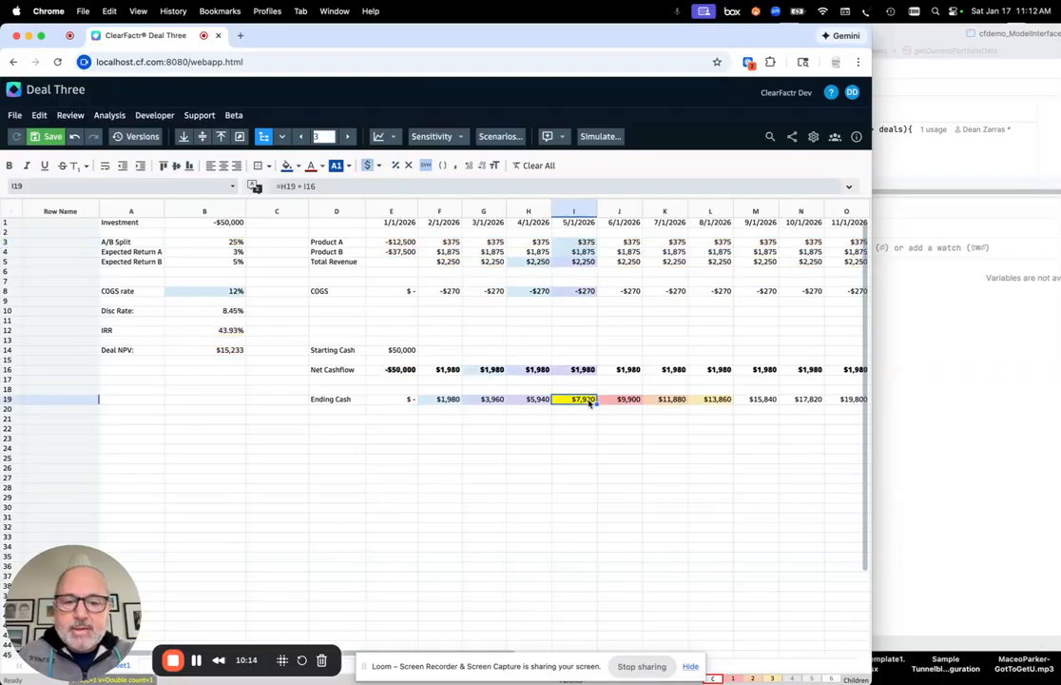
left_click(708, 399)
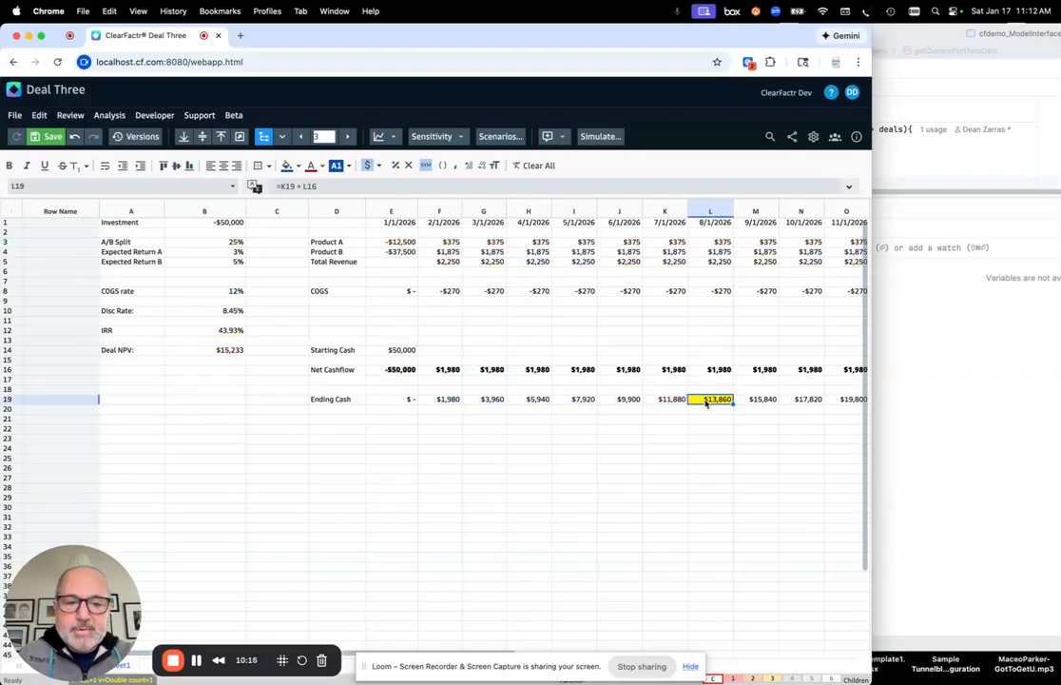
left_click(499, 400)
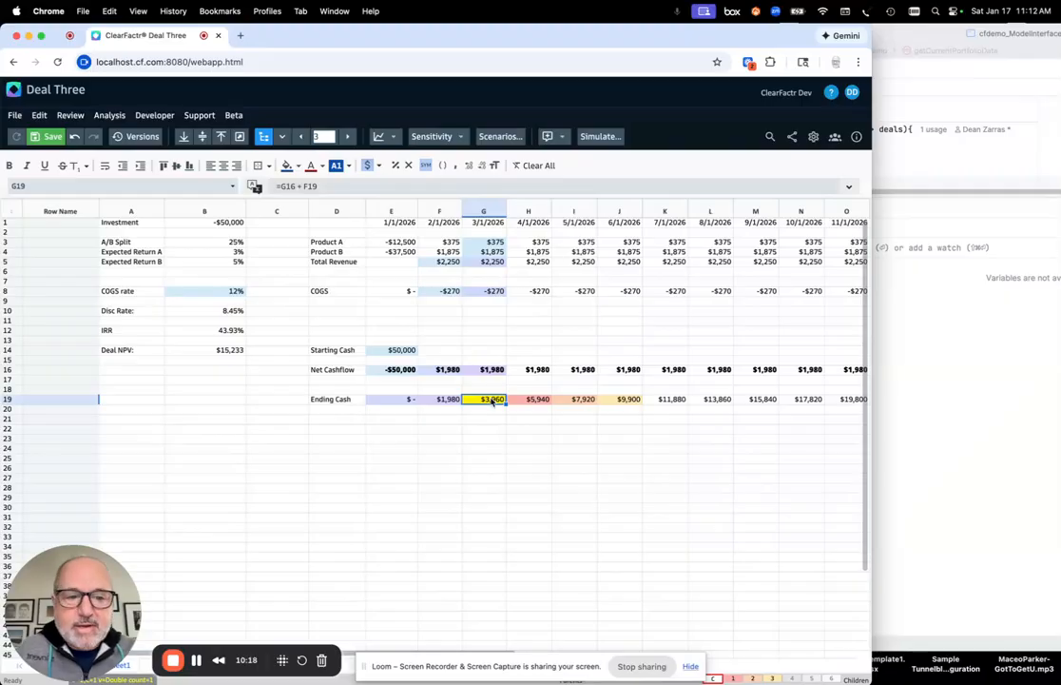
left_click(15, 92)
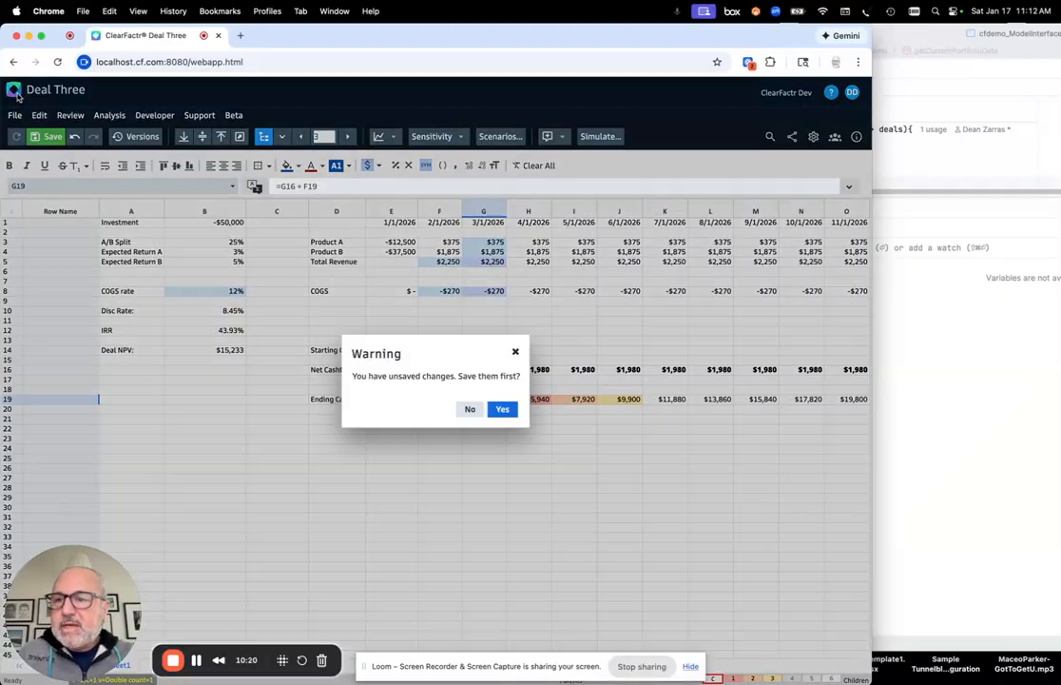
left_click(470, 411)
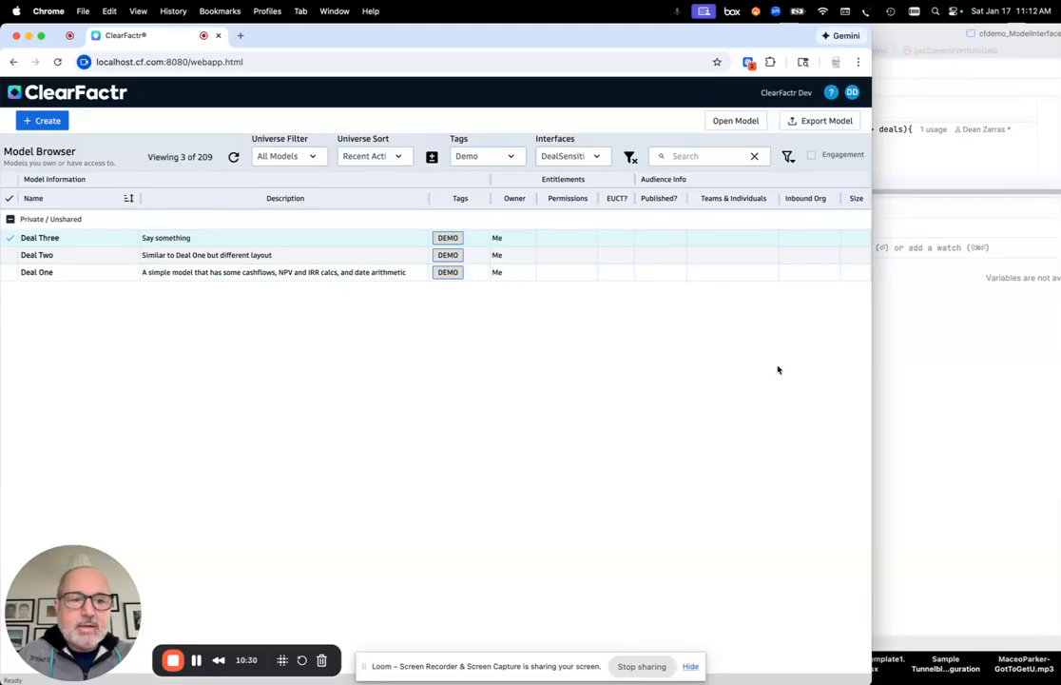
- Switch to IntelliJ IDEA, rerun cfdemo_ModelInterfacesDemo in debug mode, and examine Deal Three's line and the total investment under Current Deal Stats
left_click(949, 156)
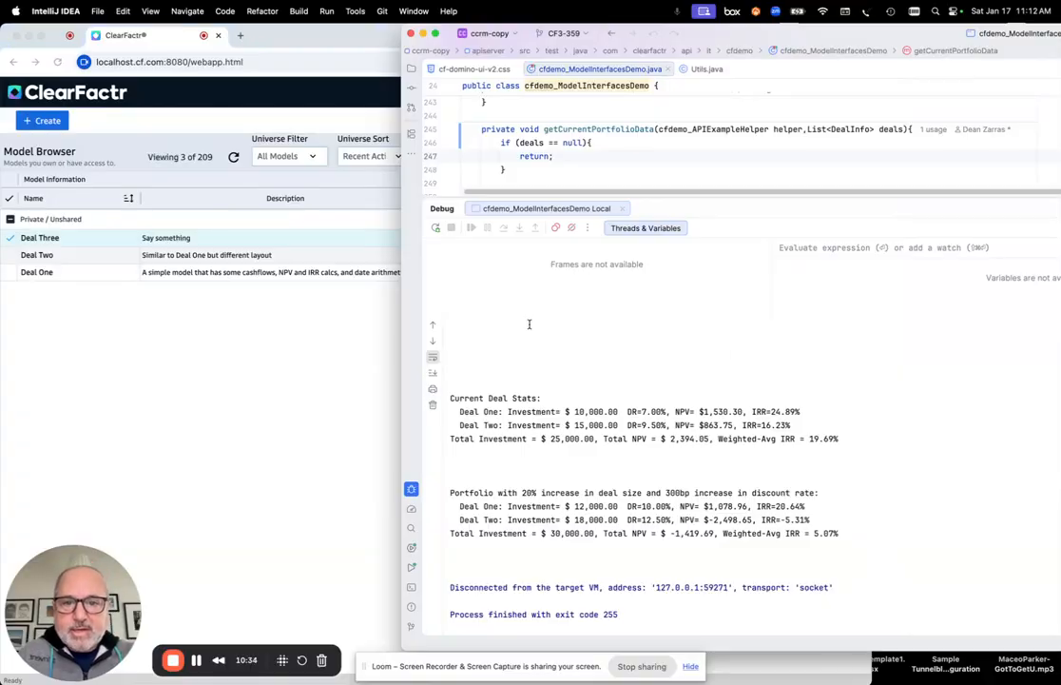
left_click(436, 231)
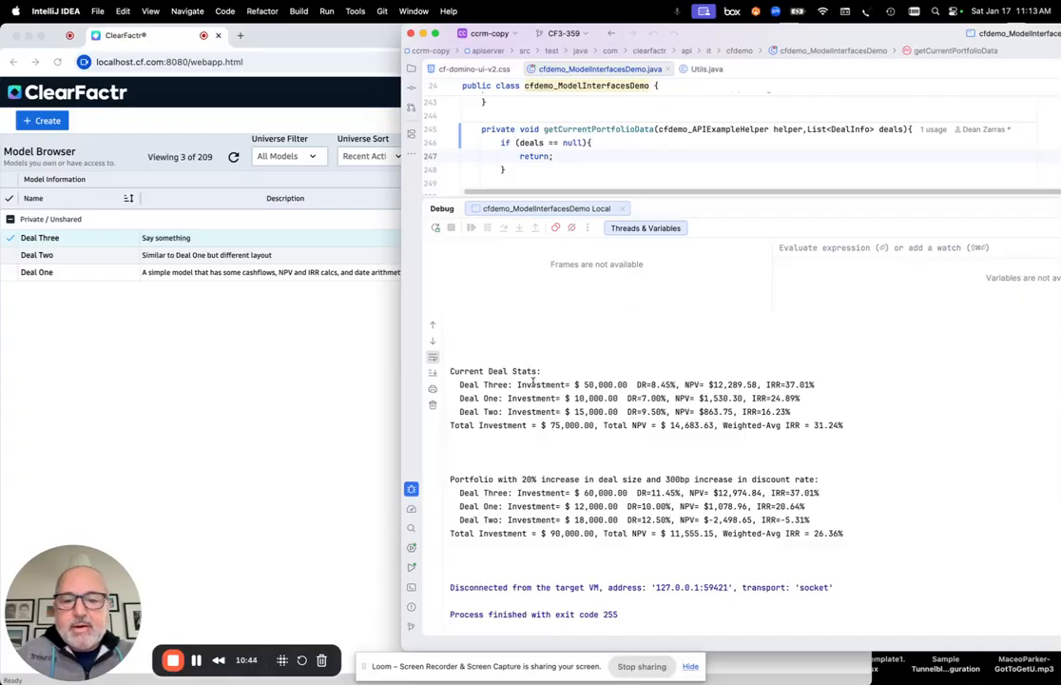
double_click(497, 384)
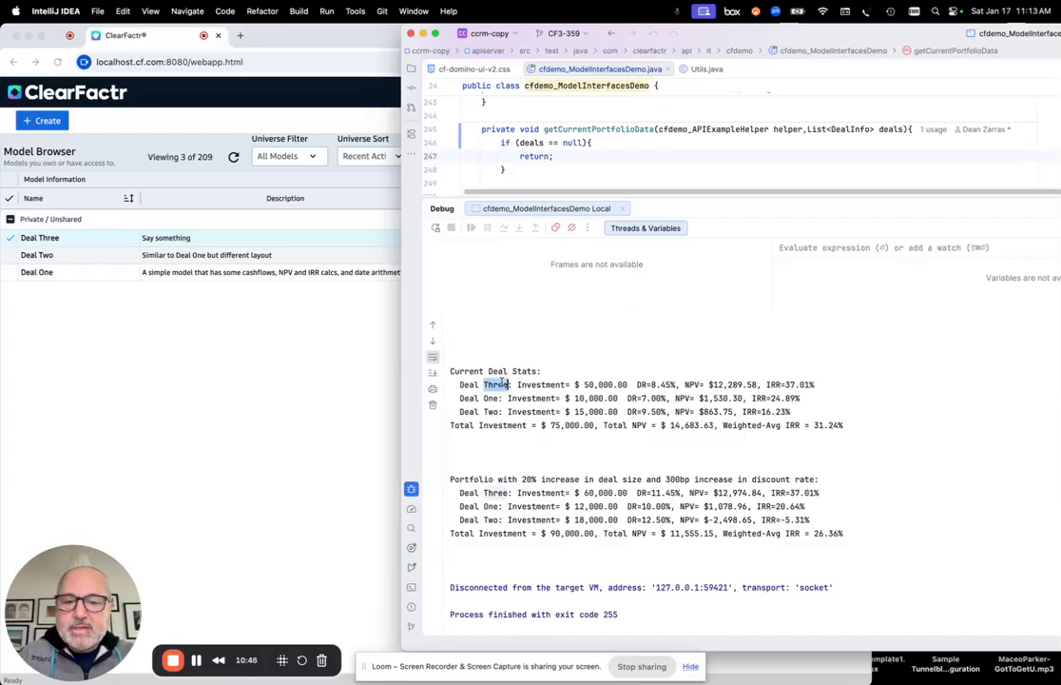
left_click_drag(580, 384, 681, 384)
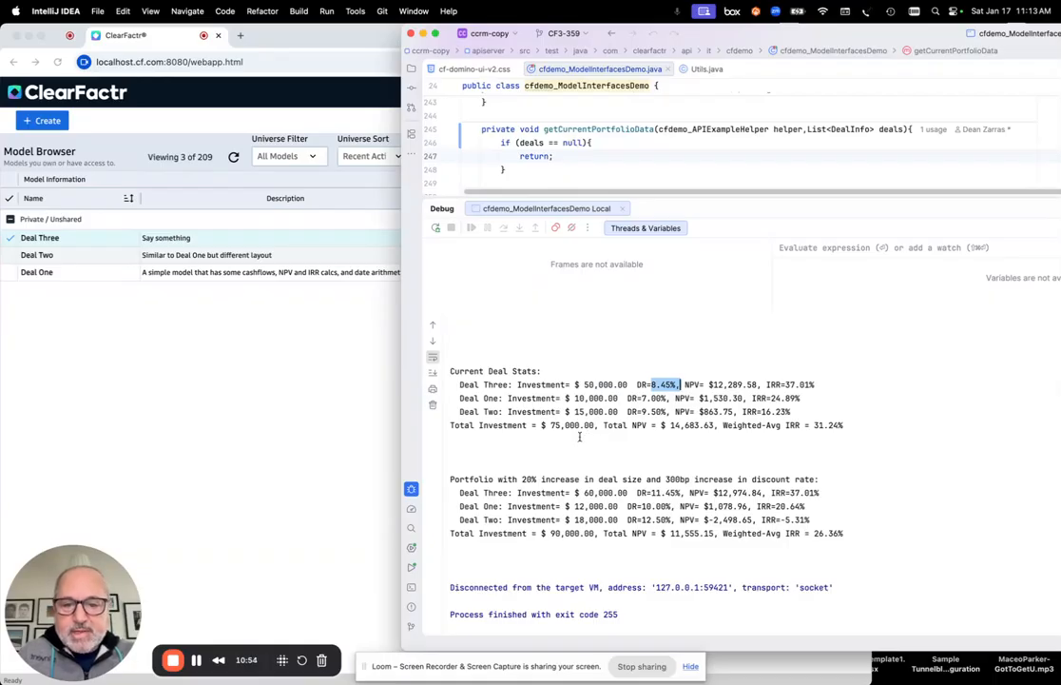
left_click_drag(551, 425, 602, 425)
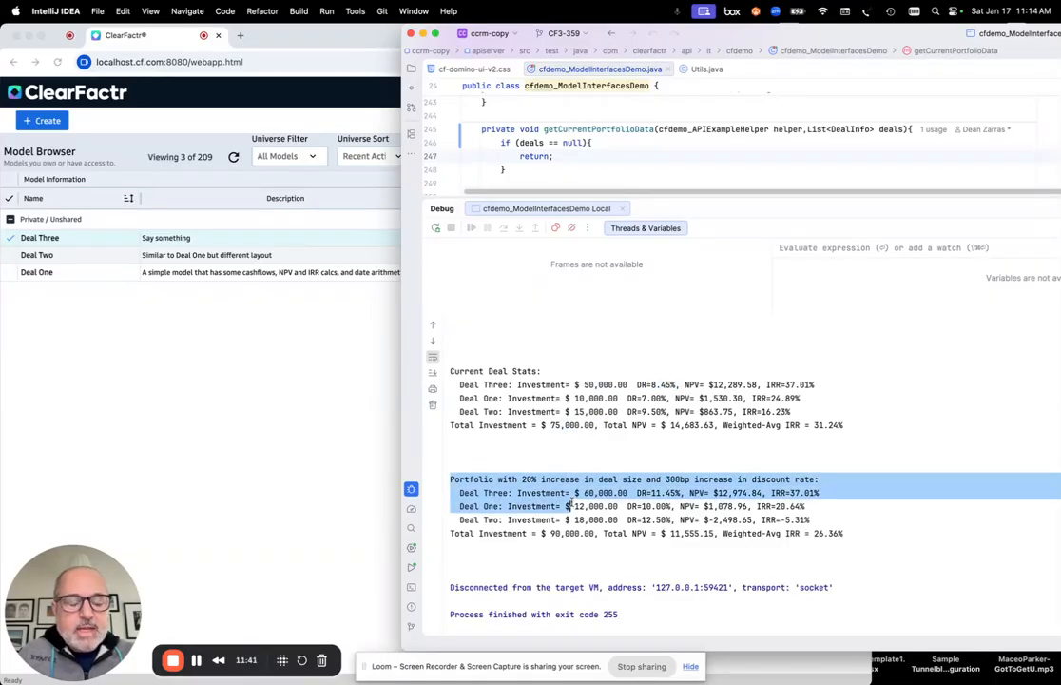
- Compare Deal Three's stressed investment and discount rate with its current figures in the console, and review the stressed portfolio totals
left_click_drag(568, 504, 824, 517)
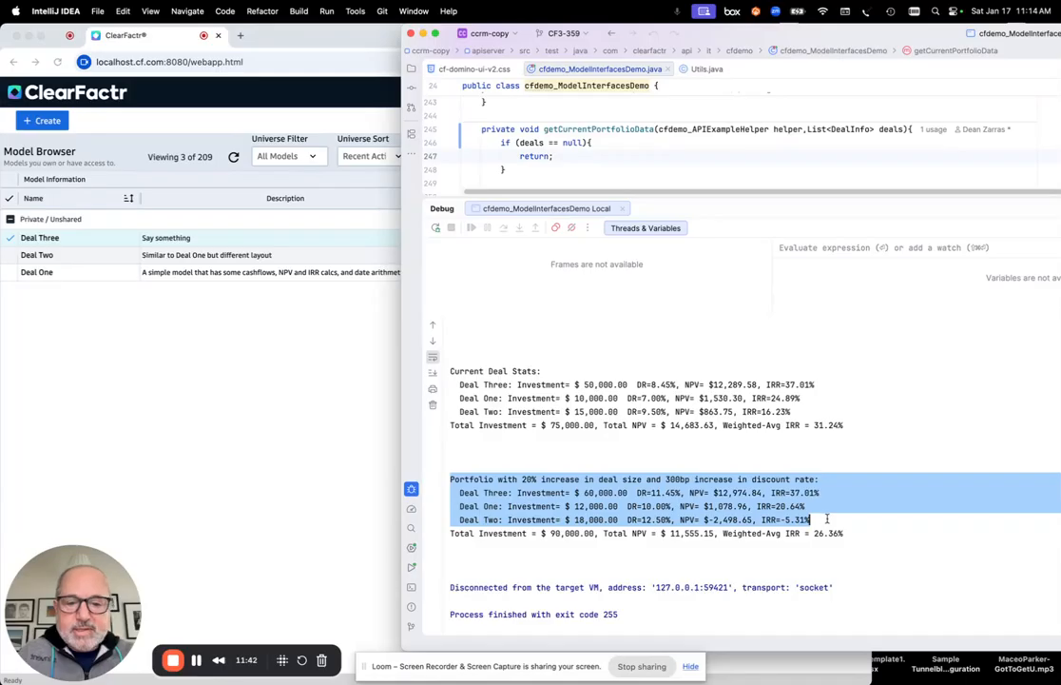
left_click(772, 457)
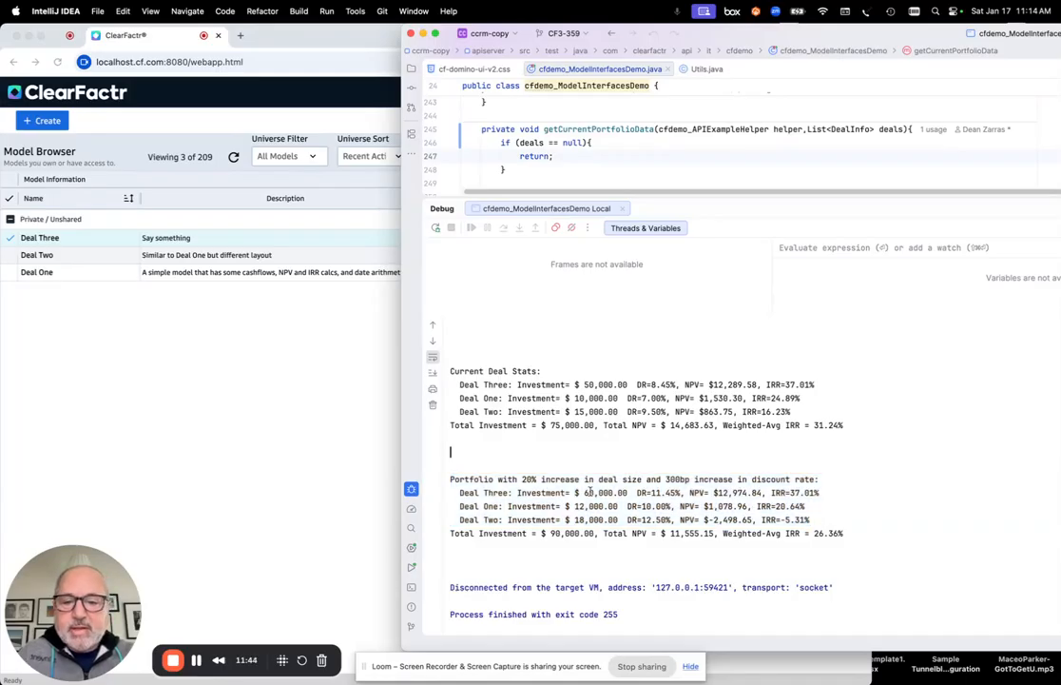
triple_click(500, 492)
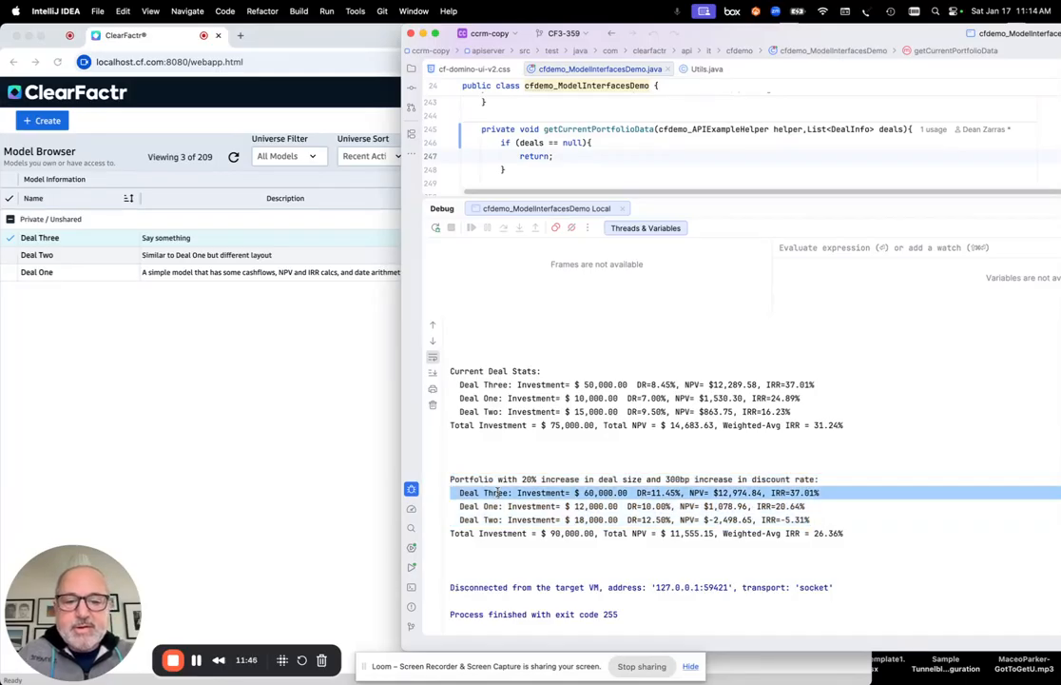
left_click(587, 384)
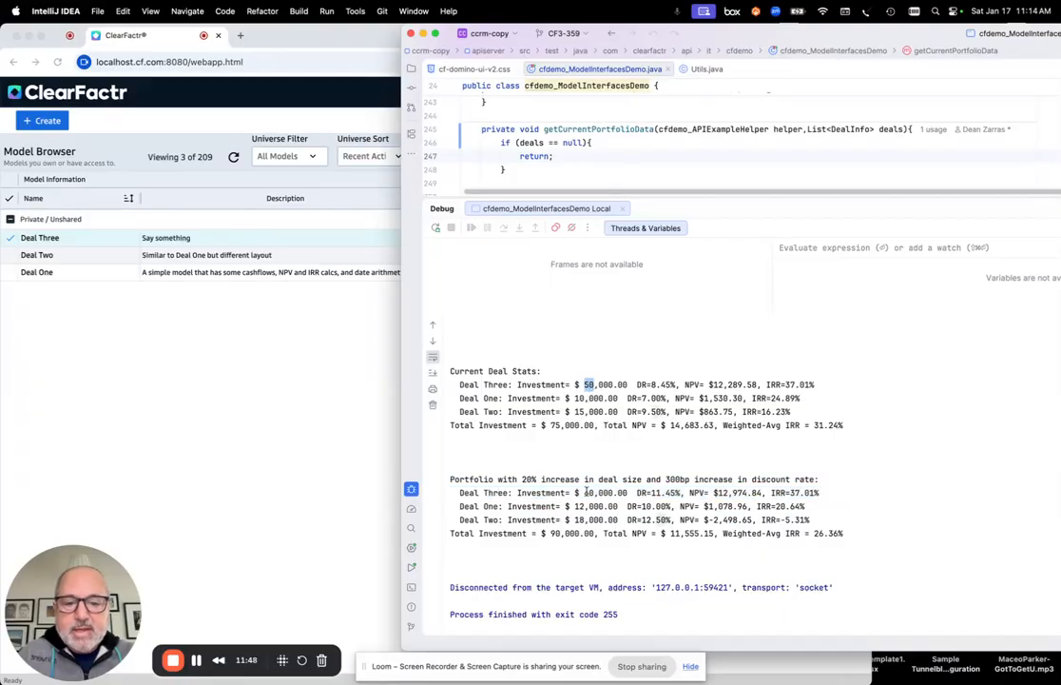
double_click(653, 384)
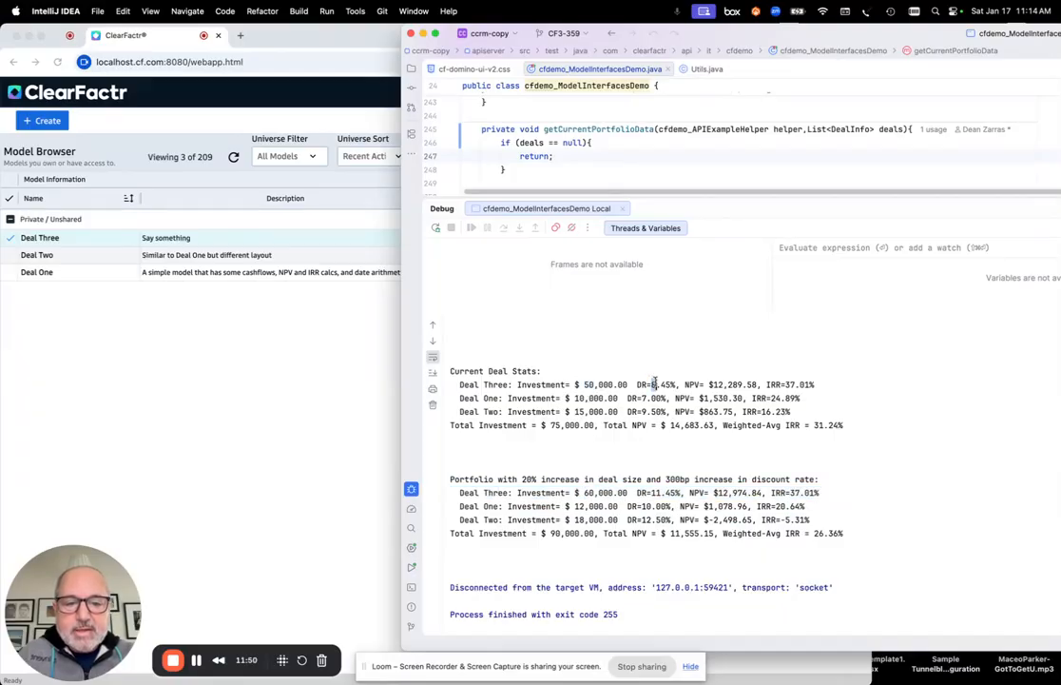
double_click(656, 492)
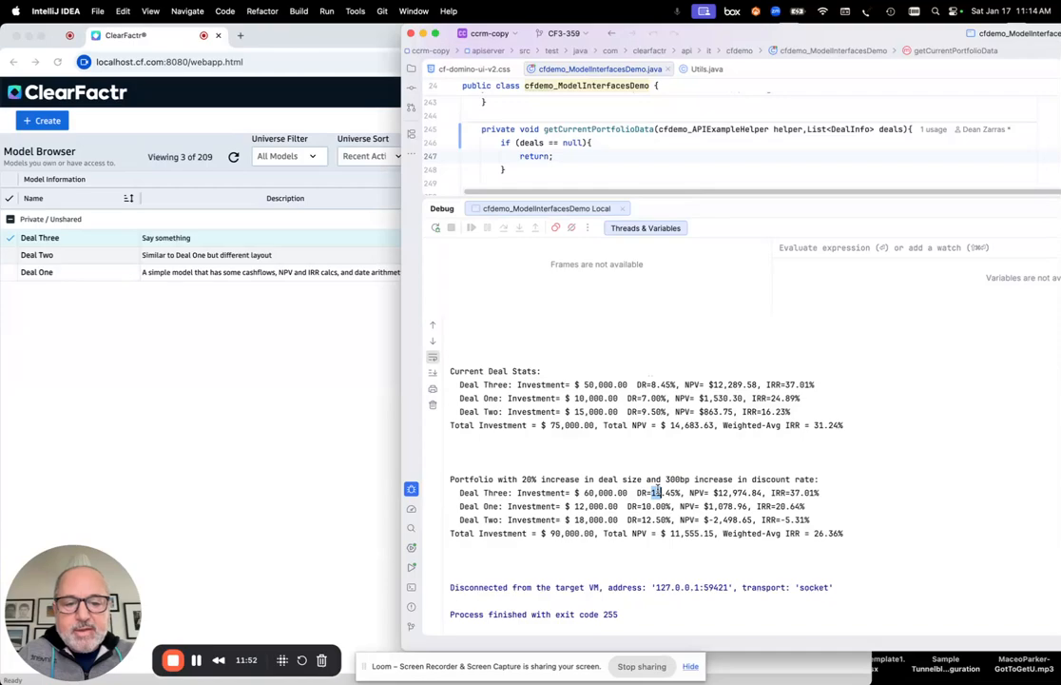
triple_click(554, 535)
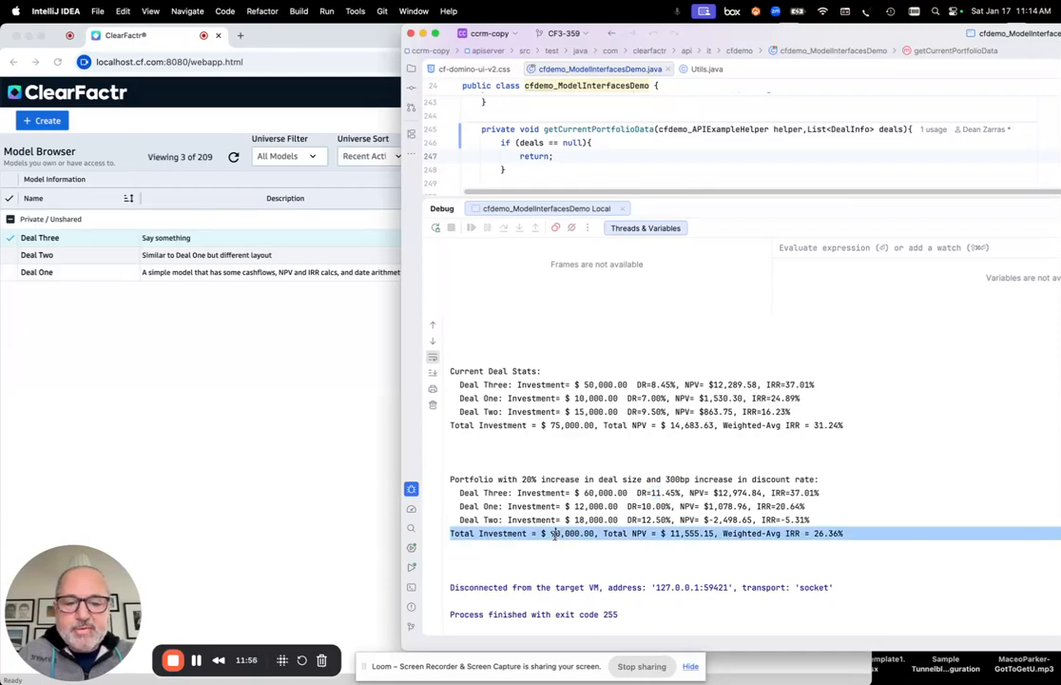
left_click(680, 552)
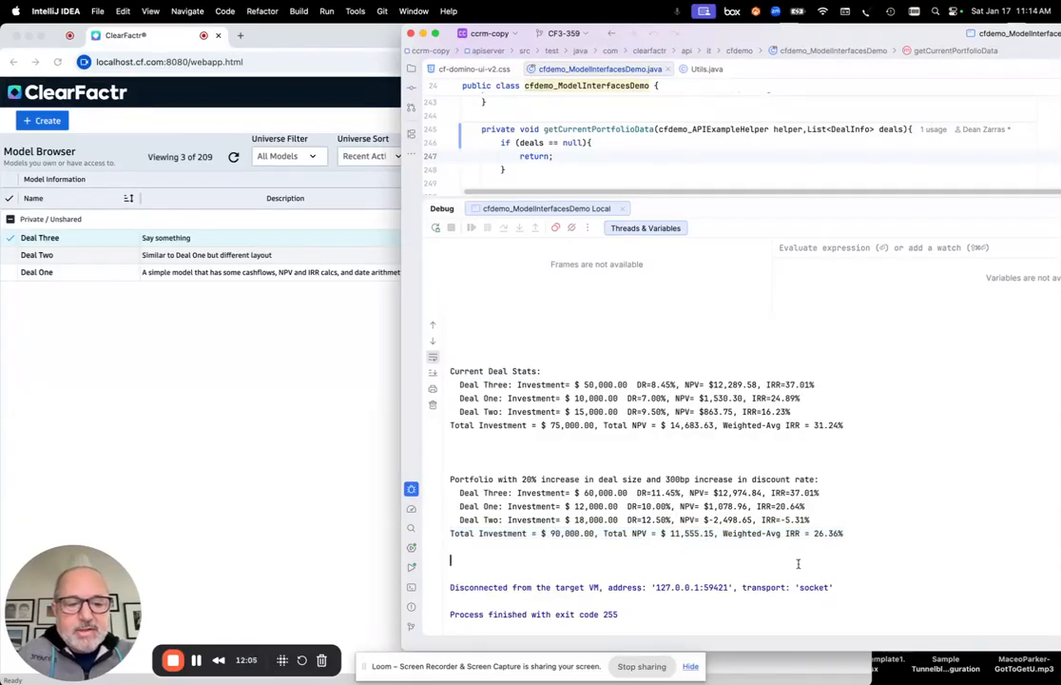